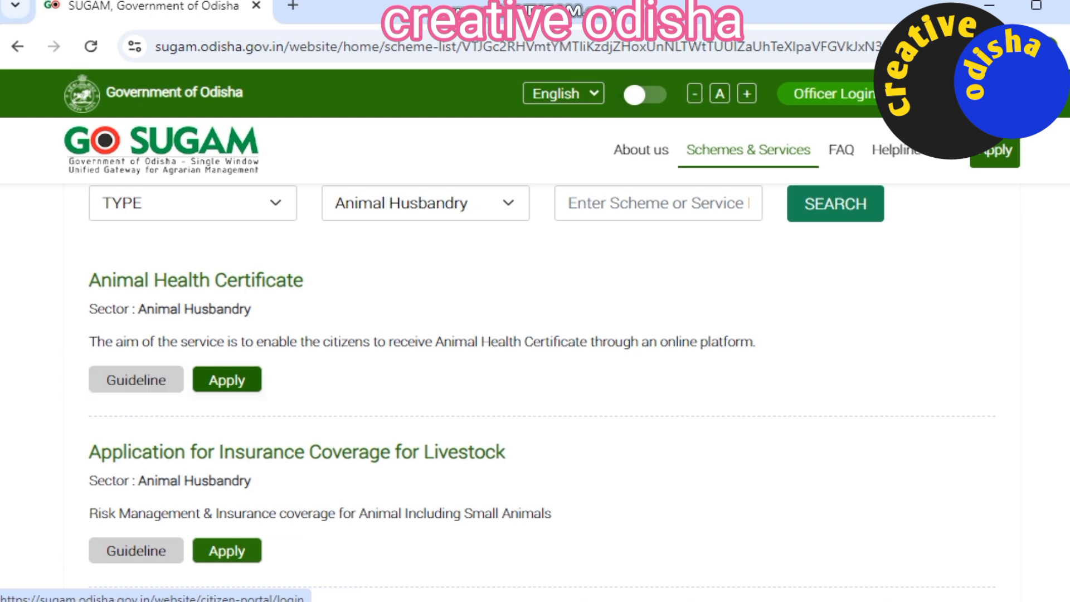
# Step: Open the beneficiary login for the Animal Health Certificate and go on to registration
pyautogui.click(227, 380)
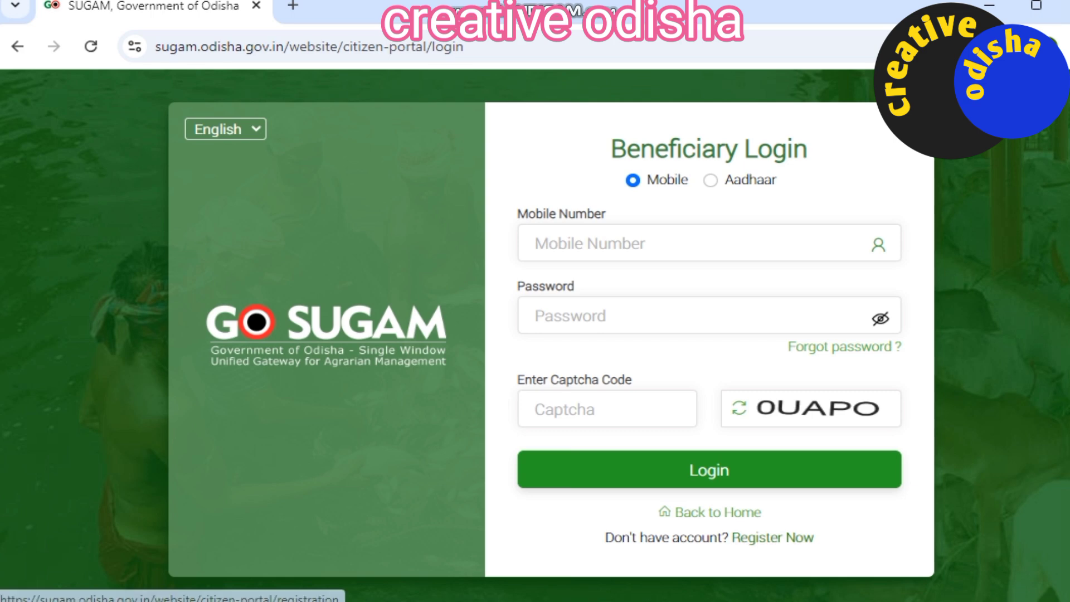
pyautogui.click(772, 538)
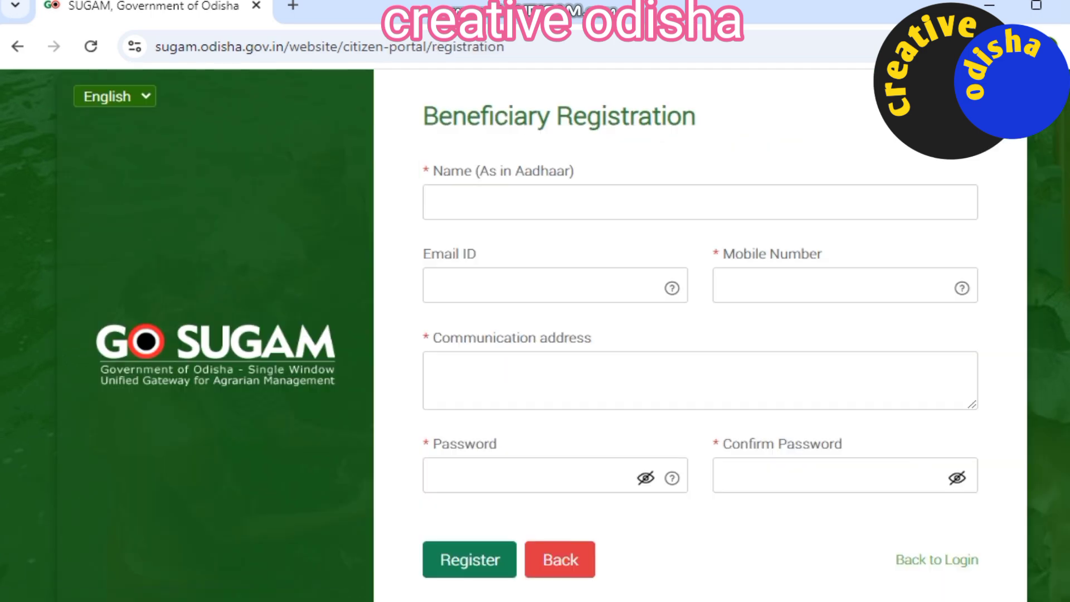
# Step: Look over the empty registration form's Name, Email ID and Mobile Number fields, then go back home
pyautogui.click(699, 202)
pyautogui.click(555, 284)
pyautogui.click(844, 285)
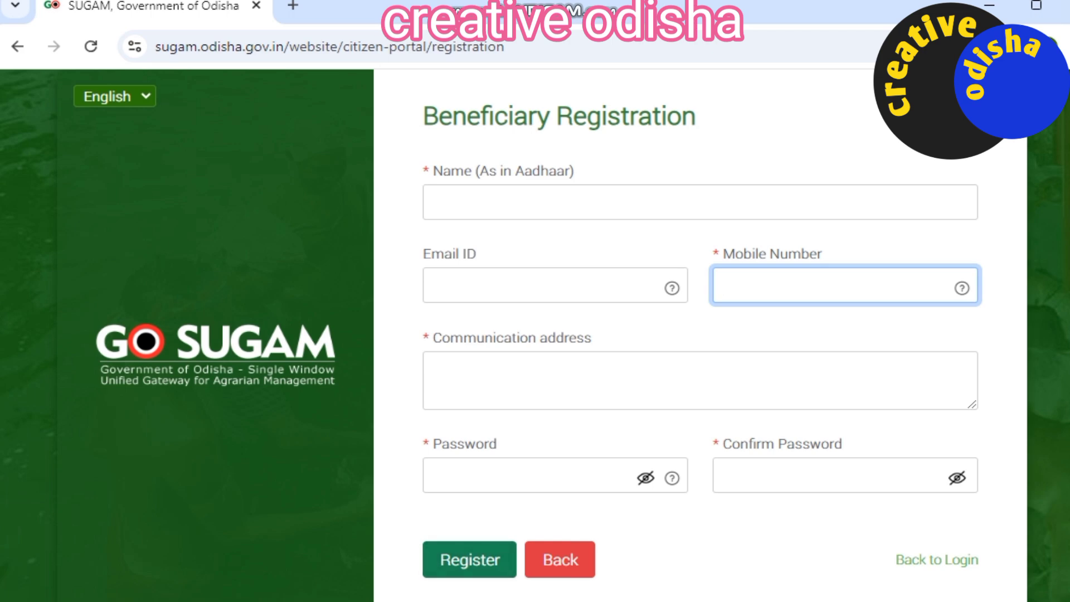
pyautogui.click(560, 560)
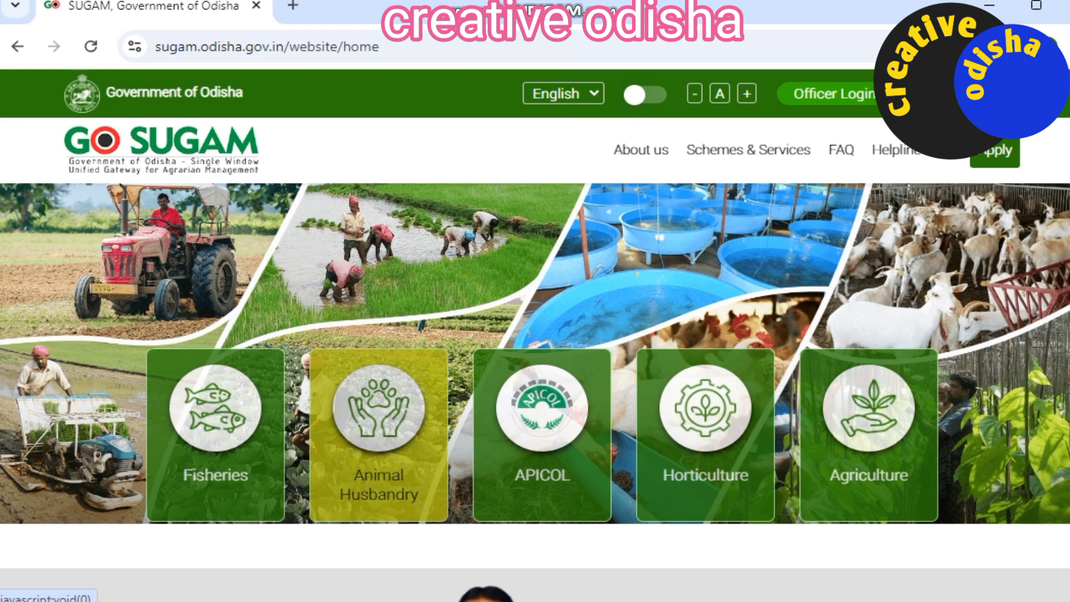
# Step: From Animal Husbandry's Animal Health Certificate, log in with the mobile number, password and captcha
pyautogui.click(379, 434)
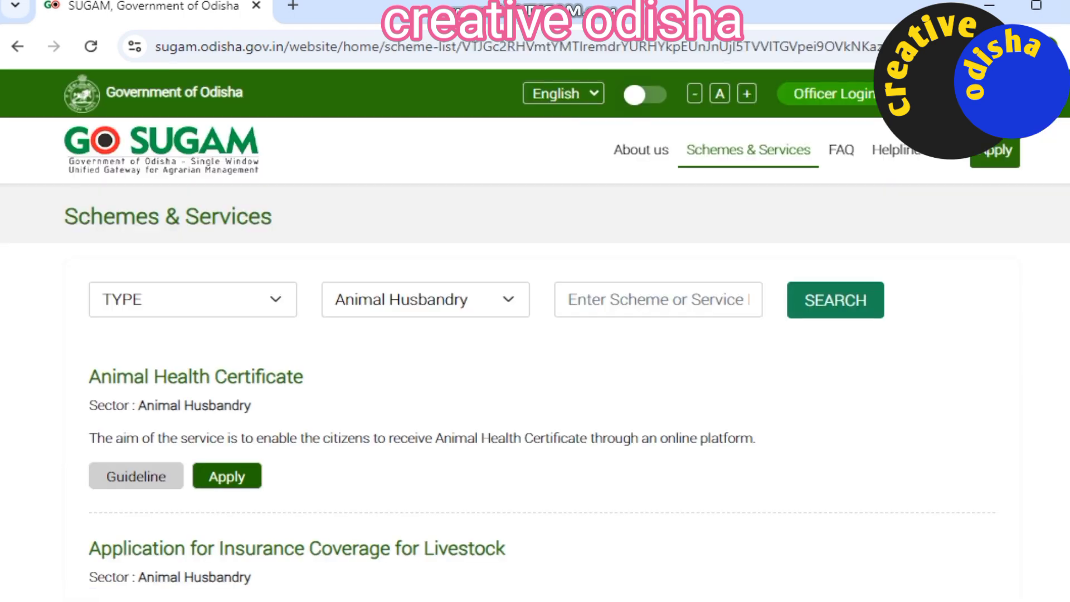
pyautogui.click(227, 475)
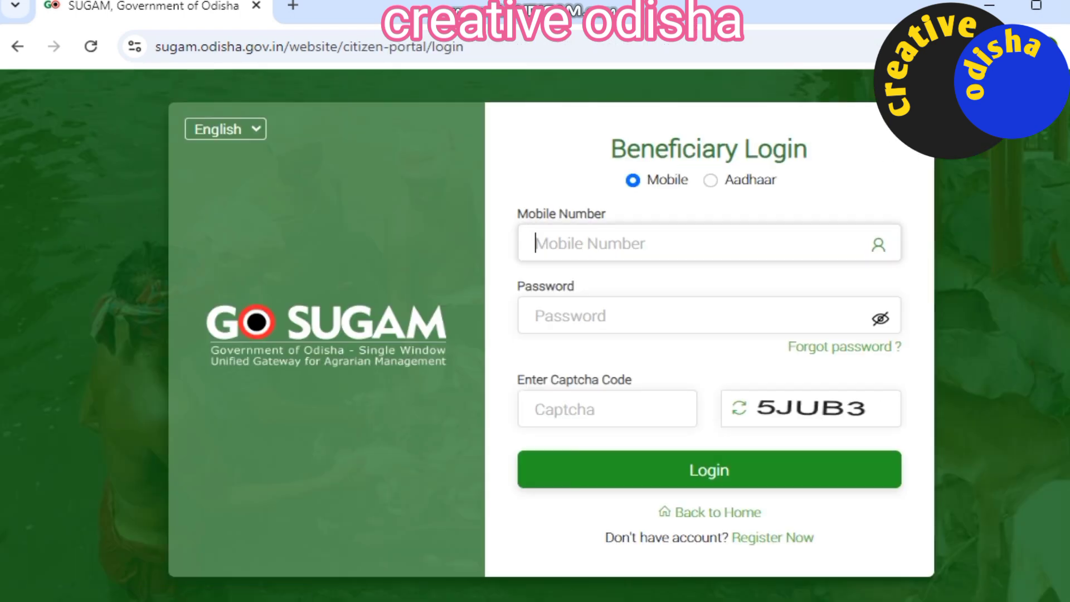
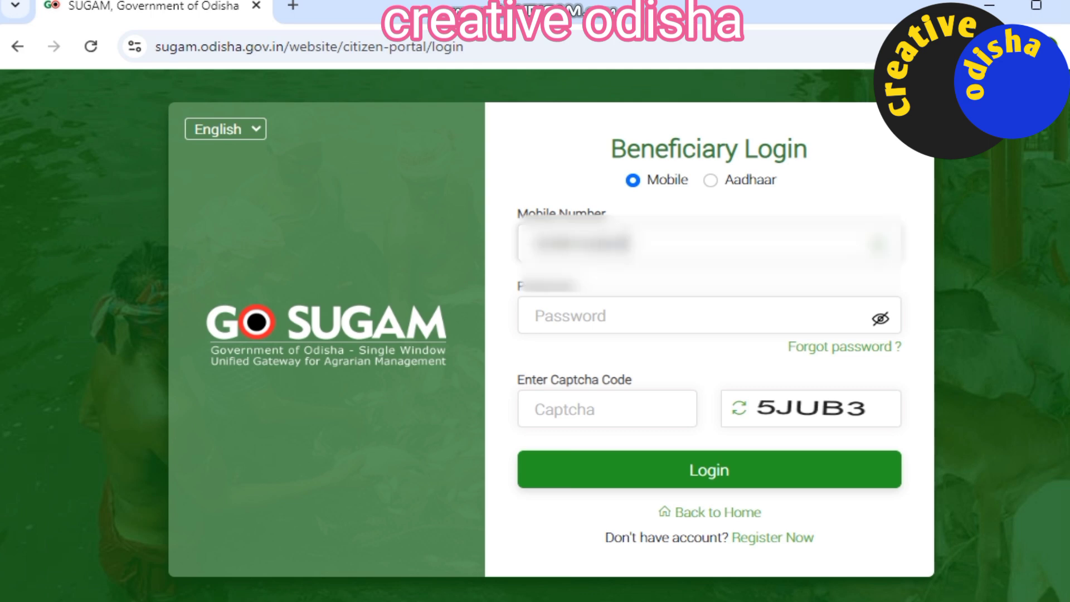
pyautogui.click(579, 316)
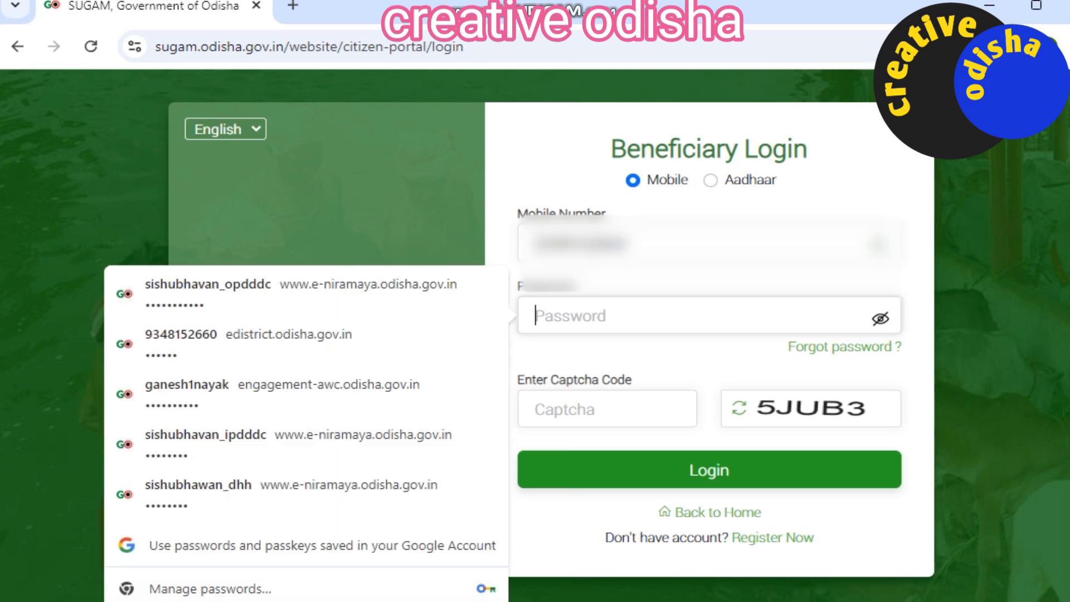
pyautogui.write('•••••••••••')
pyautogui.press('Tab')
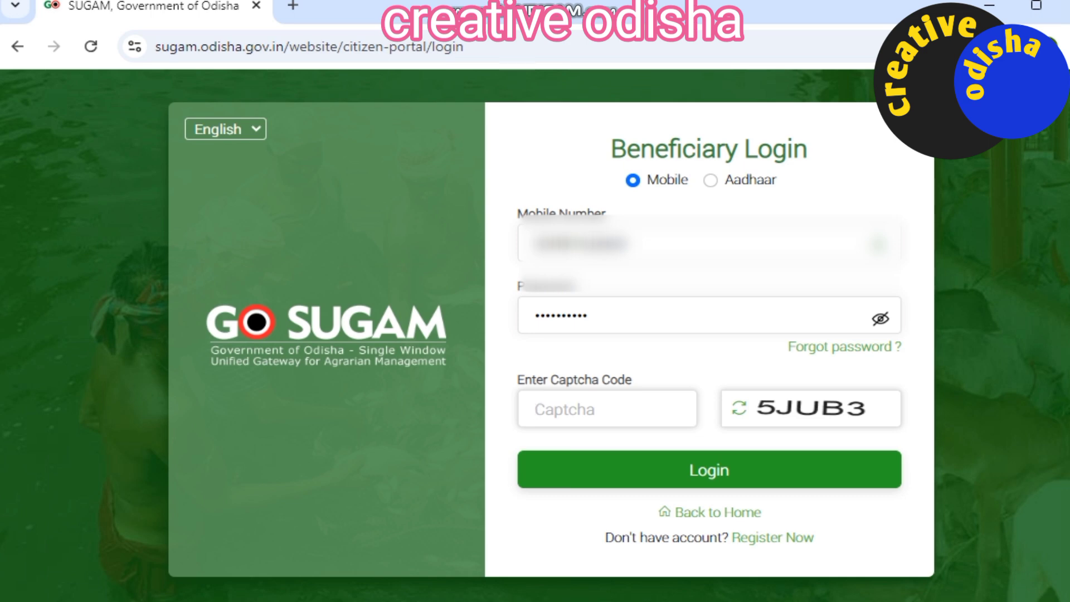
pyautogui.write('5JUB3')
pyautogui.press('Return')
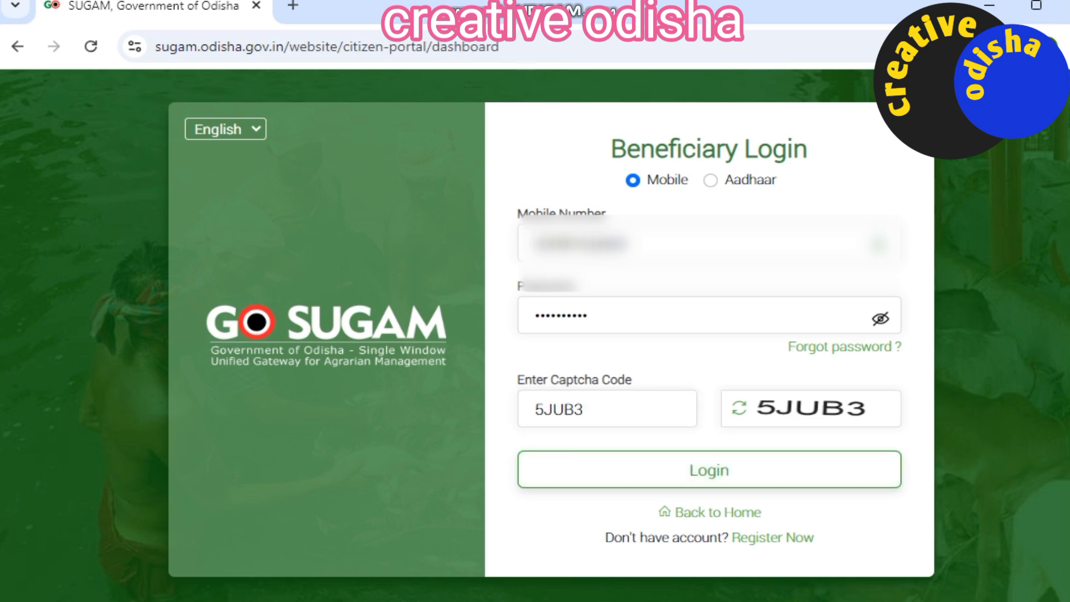
# Step: From the dashboard, open Schemes & Services and then the Animal Husbandry schemes list
pyautogui.scroll(-4, 535, 390)
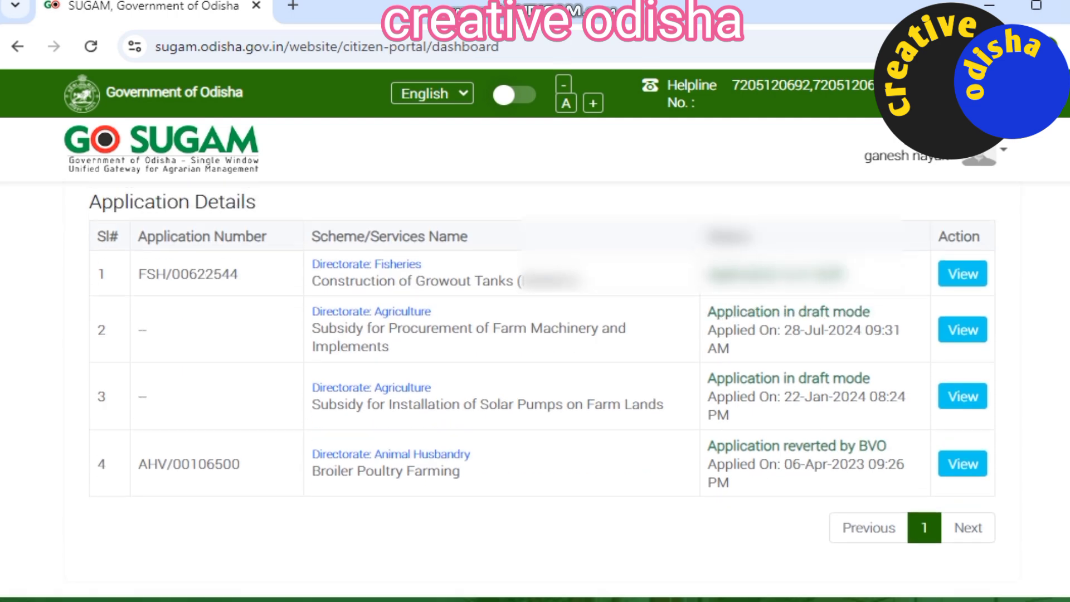
pyautogui.scroll(3, 535, 390)
pyautogui.scroll(-2, 535, 390)
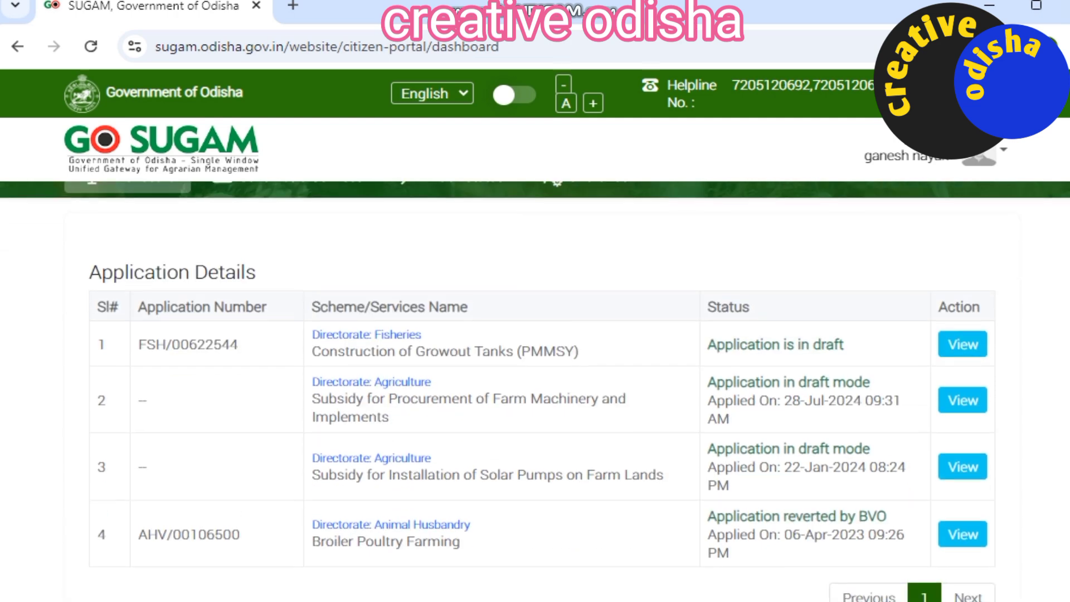
pyautogui.scroll(2, 535, 390)
pyautogui.click(287, 272)
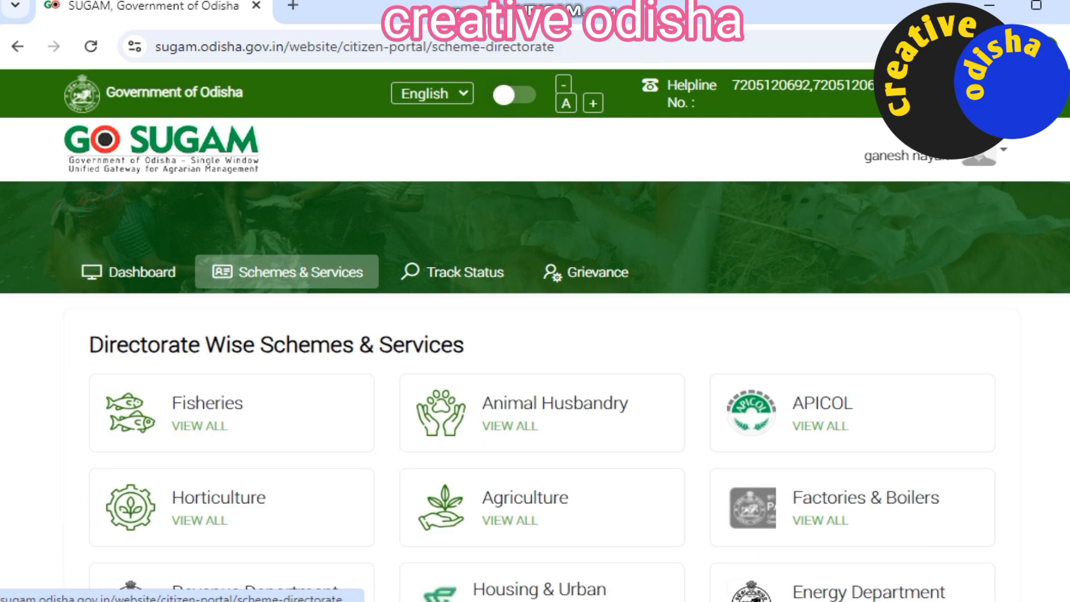
pyautogui.click(510, 425)
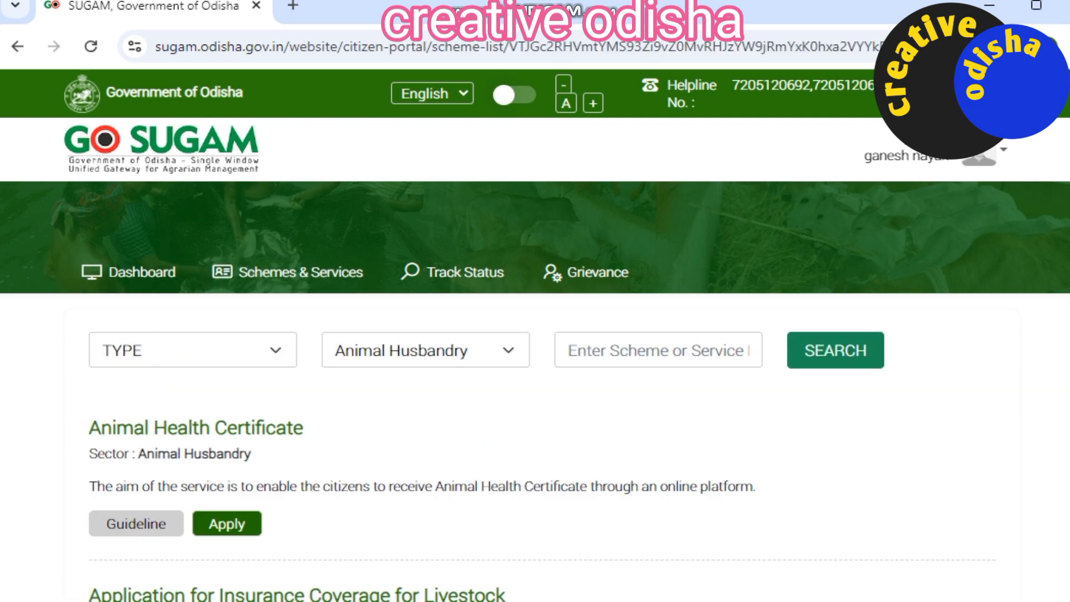
# Step: Start the Animal Health Certificate application and verify the applicant's Aadhaar number
pyautogui.click(227, 524)
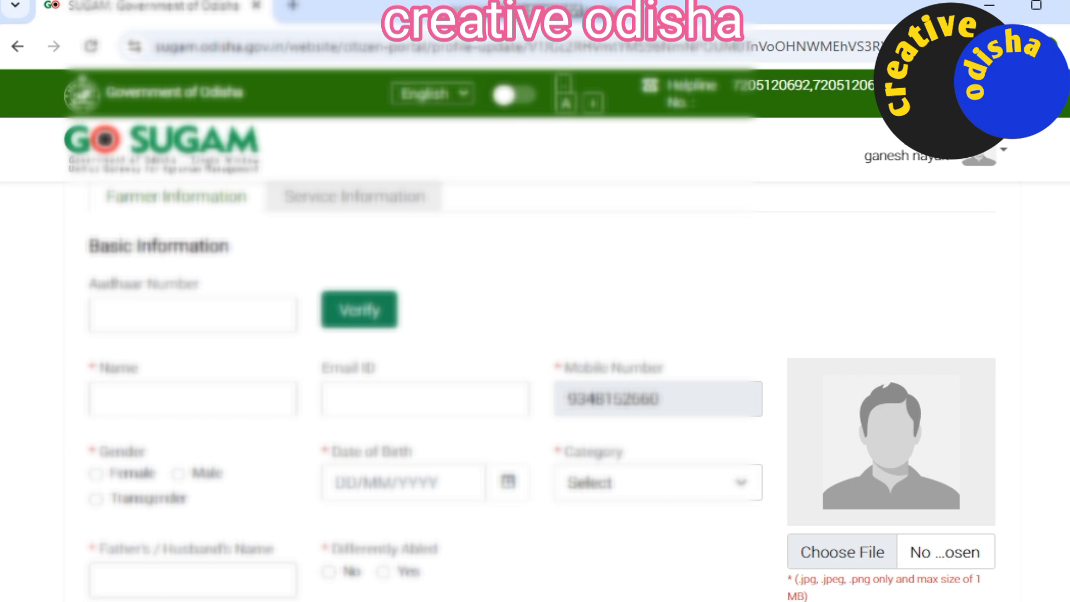
pyautogui.click(193, 315)
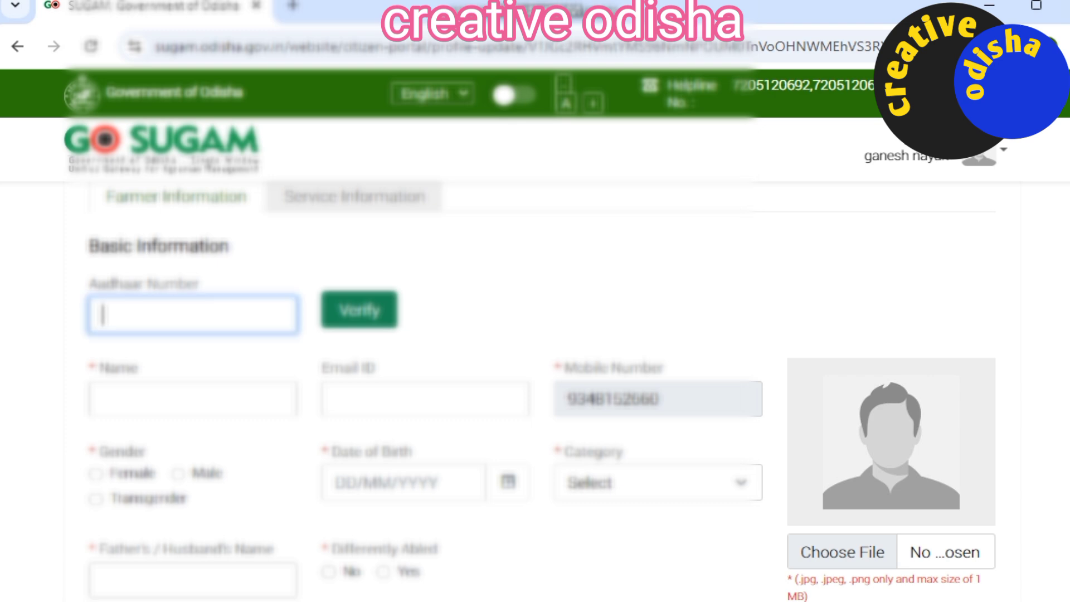
pyautogui.click(359, 310)
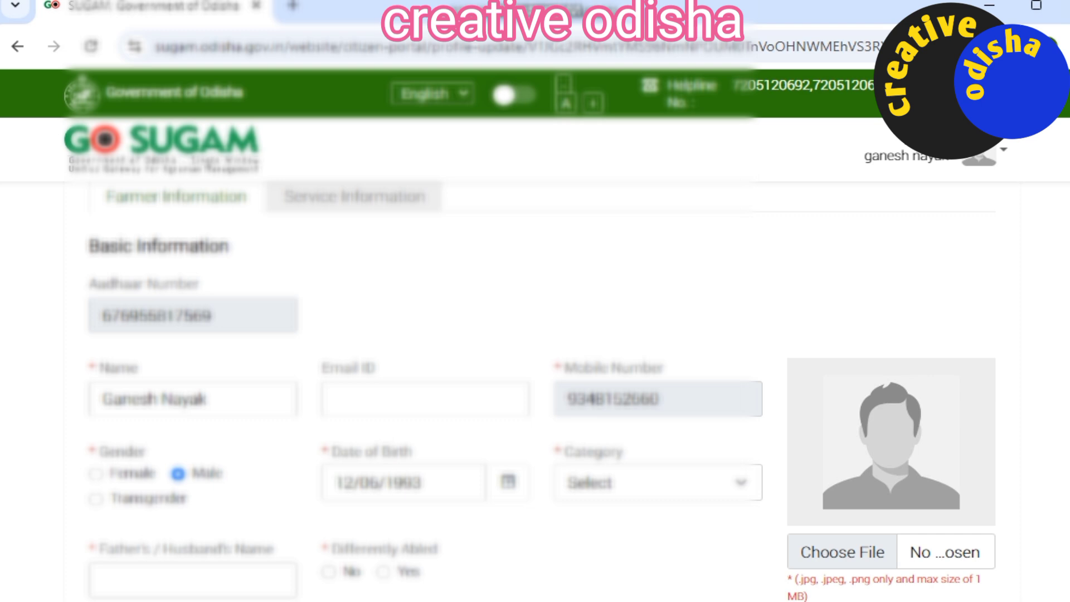
# Step: Set Category to General, enter the father's name, and mark Differently Abled as No
pyautogui.scroll(-3, 535, 390)
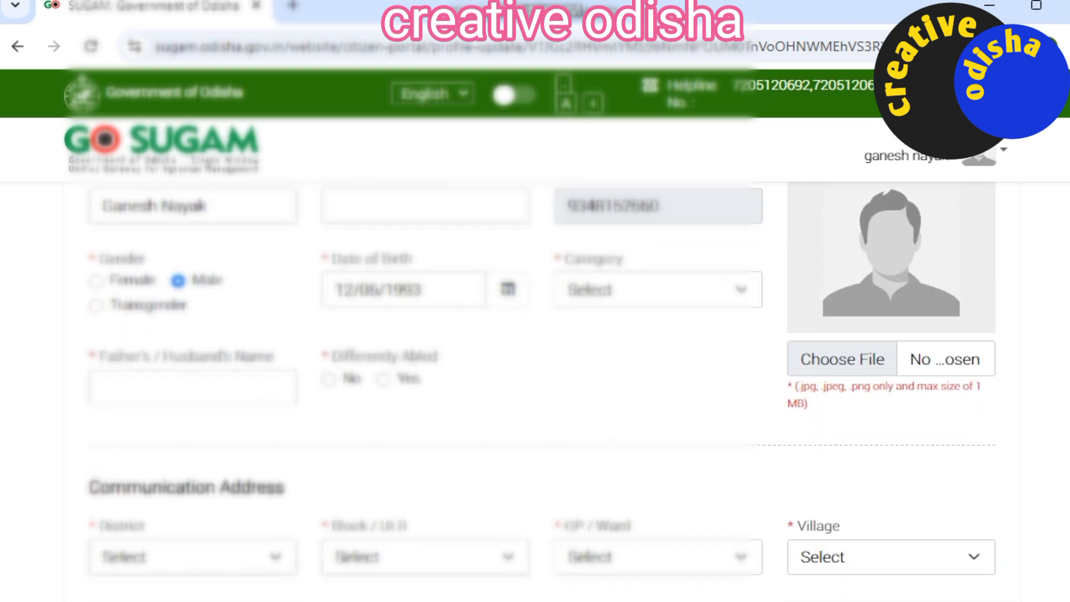
pyautogui.click(658, 290)
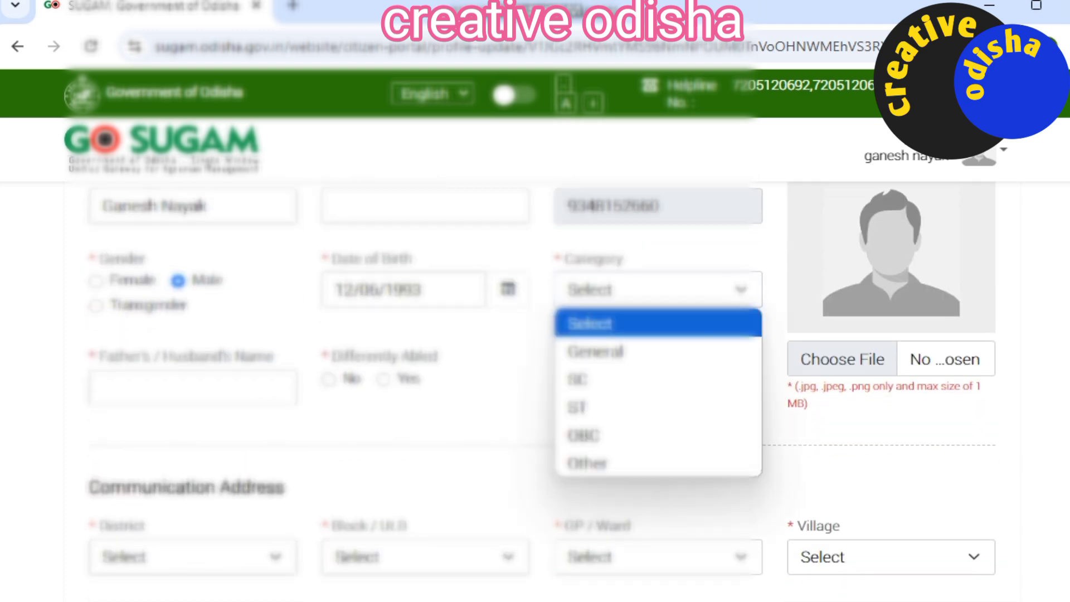
pyautogui.click(657, 351)
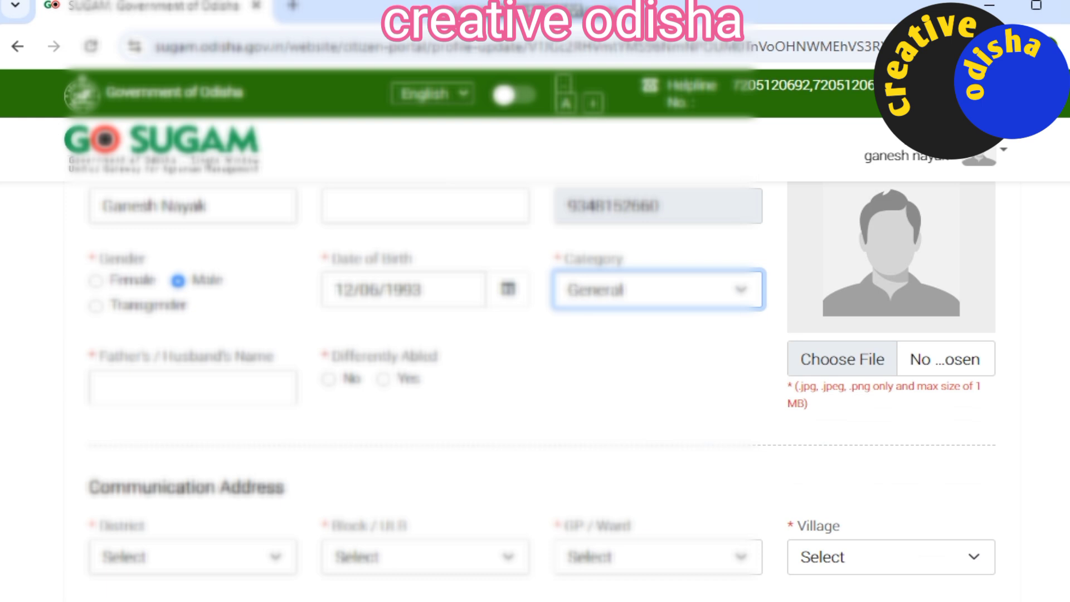
pyautogui.click(192, 387)
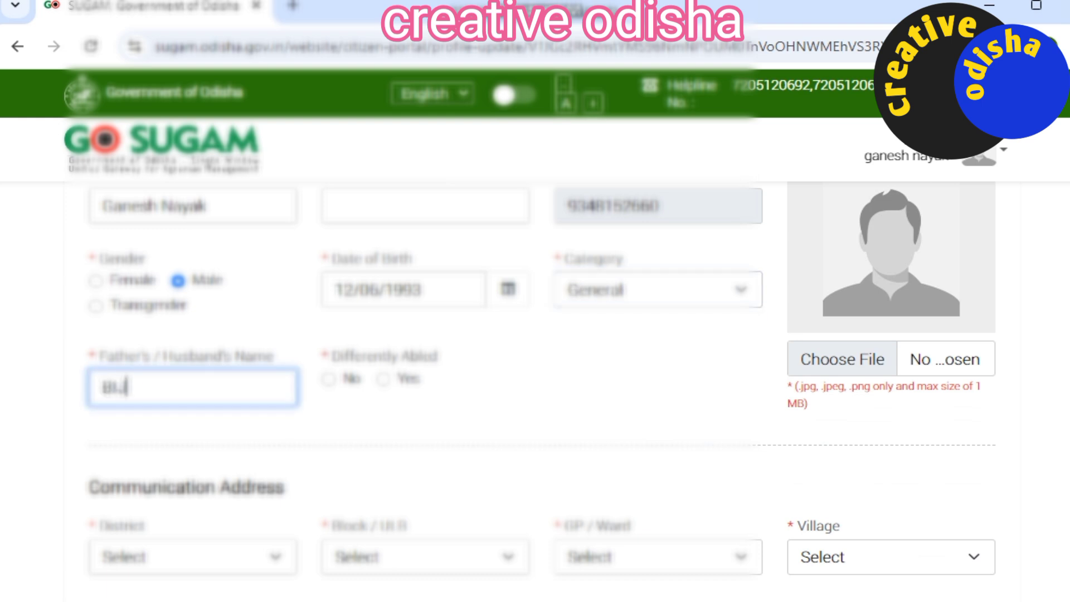
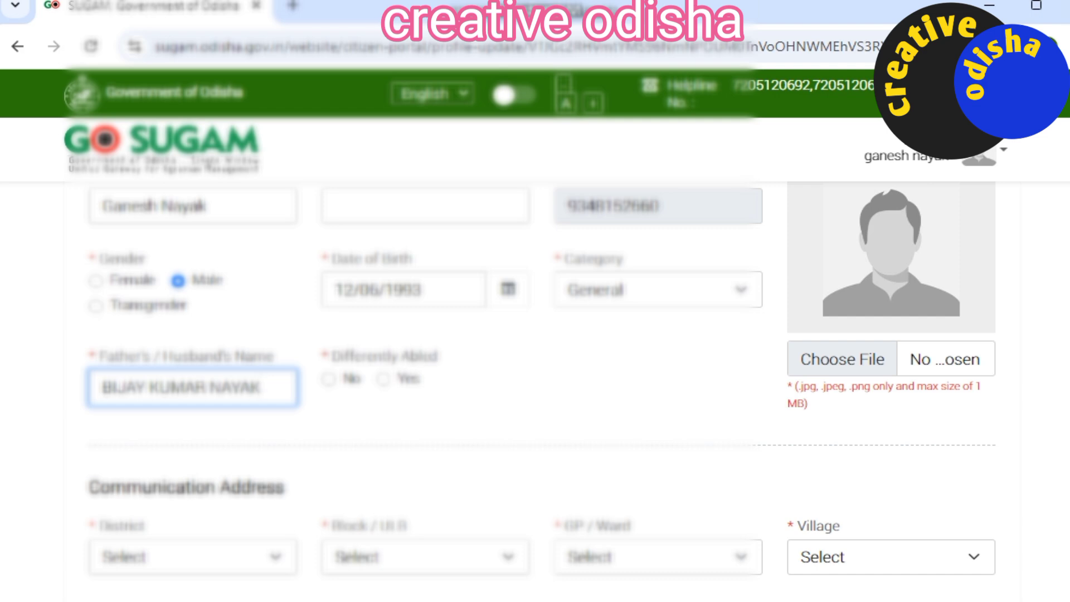
pyautogui.click(329, 379)
pyautogui.scroll(-1, 535, 363)
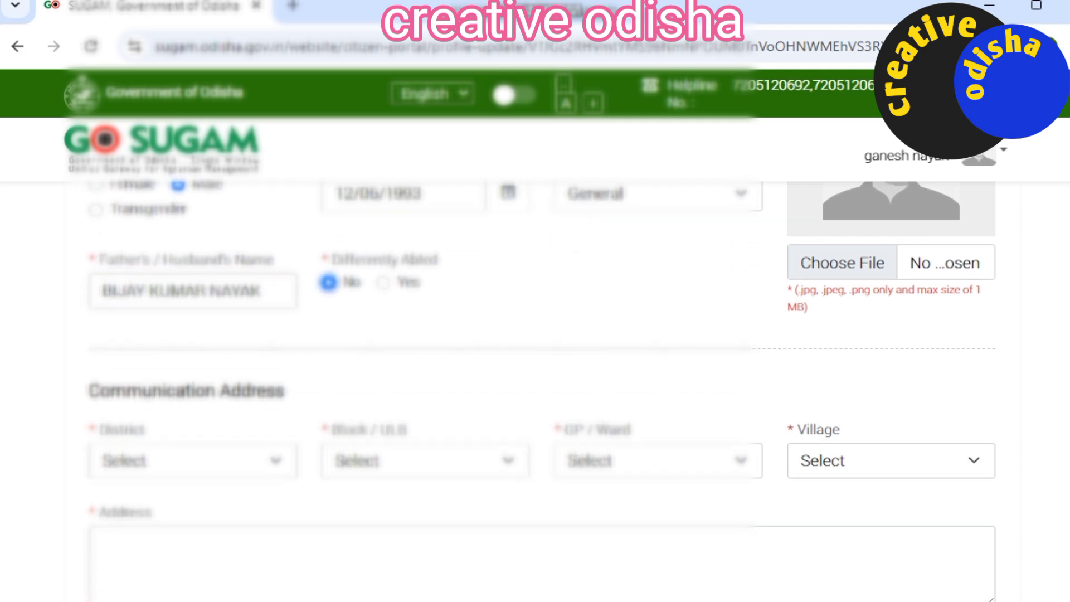
pyautogui.click(842, 263)
# Step: Upload the applicant's portrait .jpeg from Downloads as the profile photo
pyautogui.scroll(-5, 231, 334)
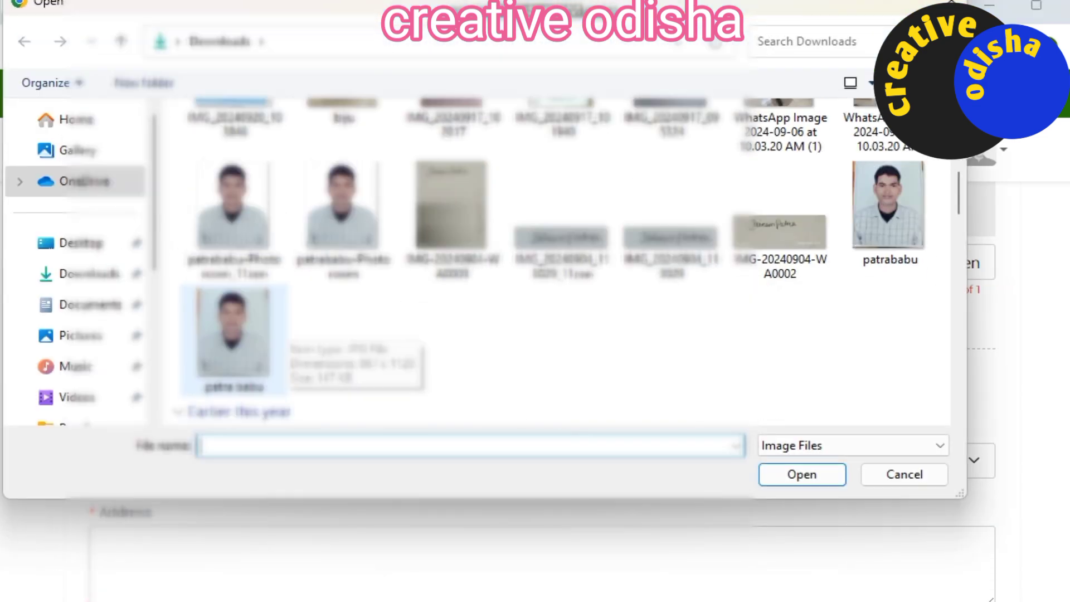
pyautogui.scroll(-10, 561, 256)
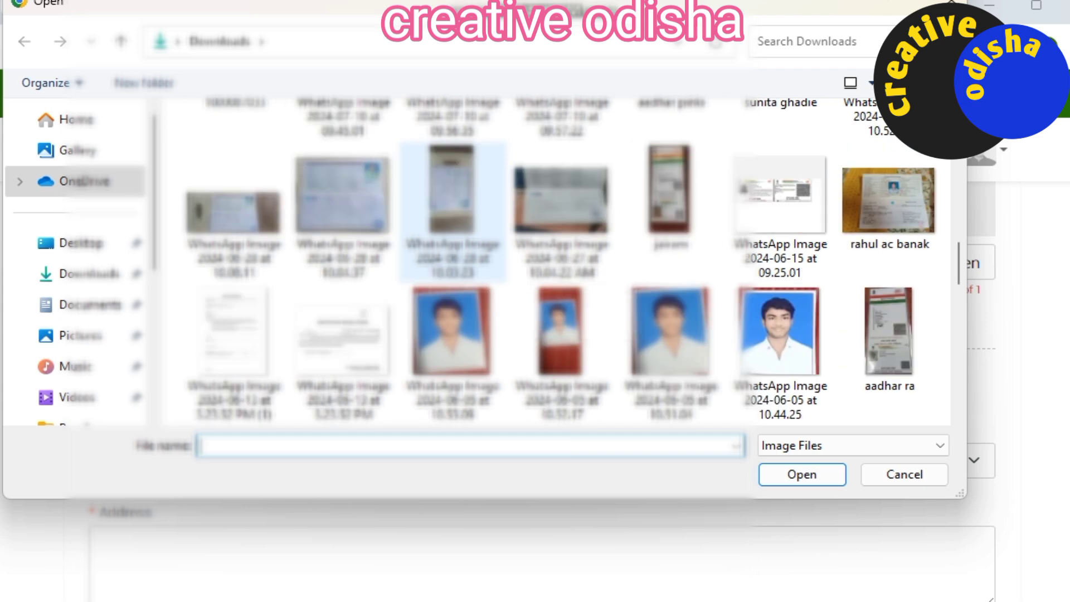
pyautogui.scroll(-5, 562, 262)
pyautogui.scroll(4, 562, 262)
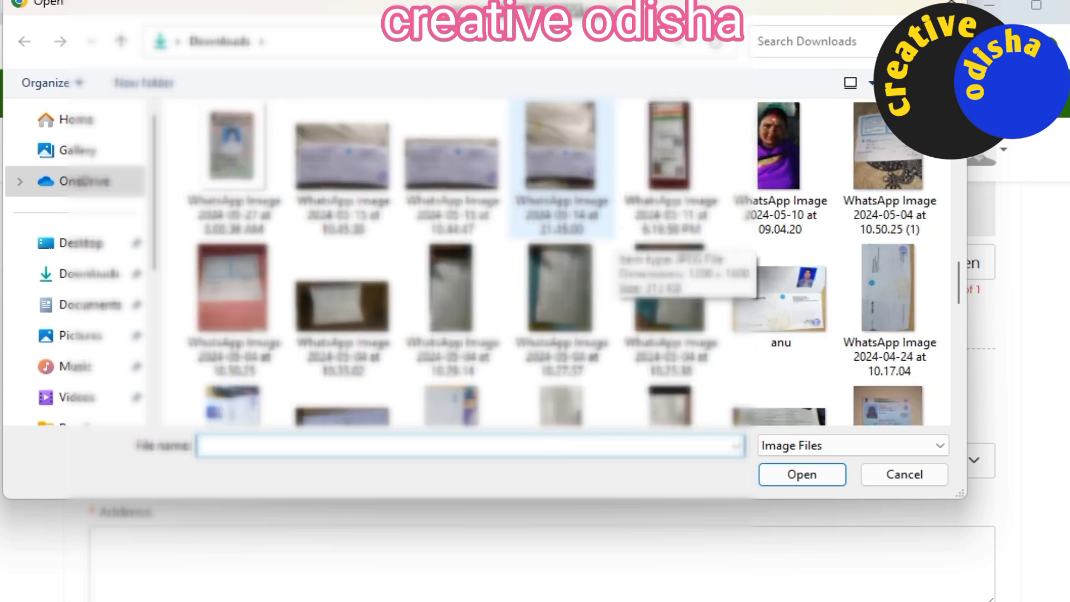
pyautogui.scroll(3, 780, 295)
pyautogui.click(671, 404)
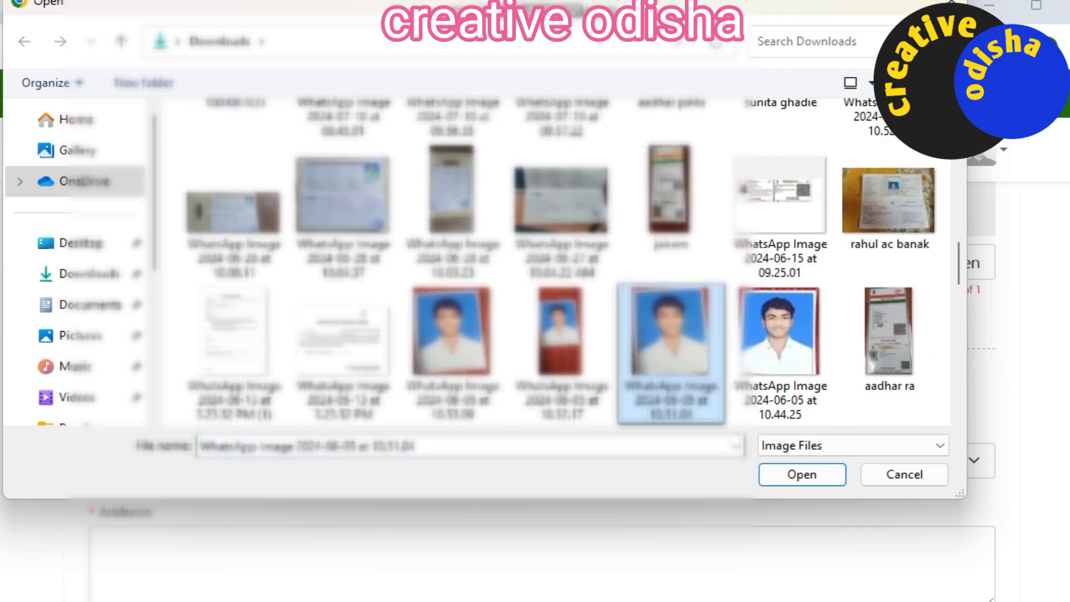
pyautogui.click(801, 474)
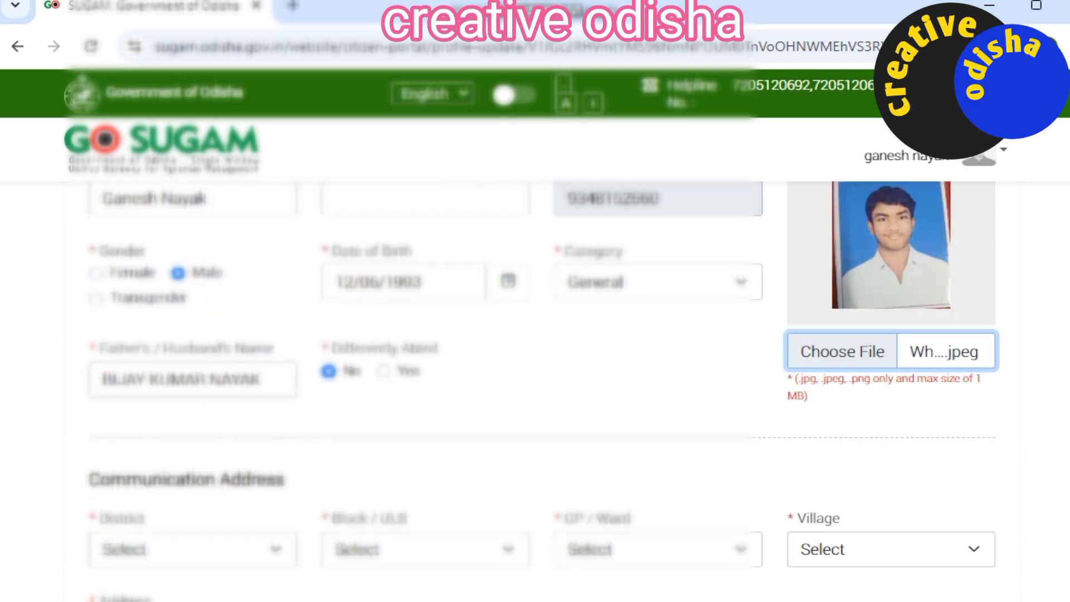
pyautogui.scroll(-3, 534, 335)
pyautogui.scroll(3, 535, 390)
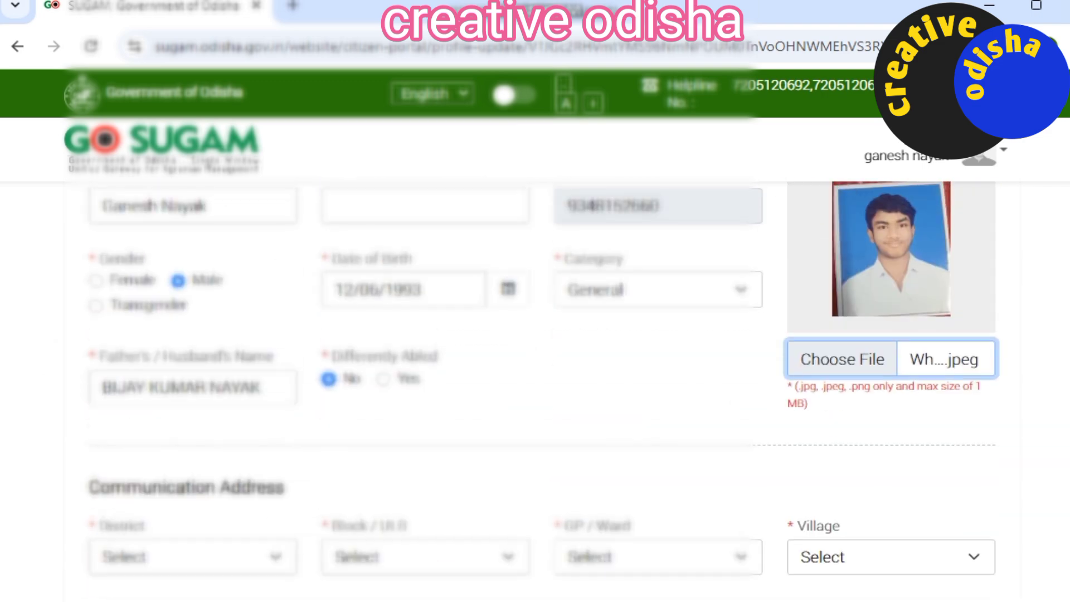
pyautogui.scroll(-5, 535, 334)
# Step: Set District GANJAM, Block BELLAGUNTHA, GP/Ward BADABORASINGI and Village Badaborasingi
pyautogui.click(192, 245)
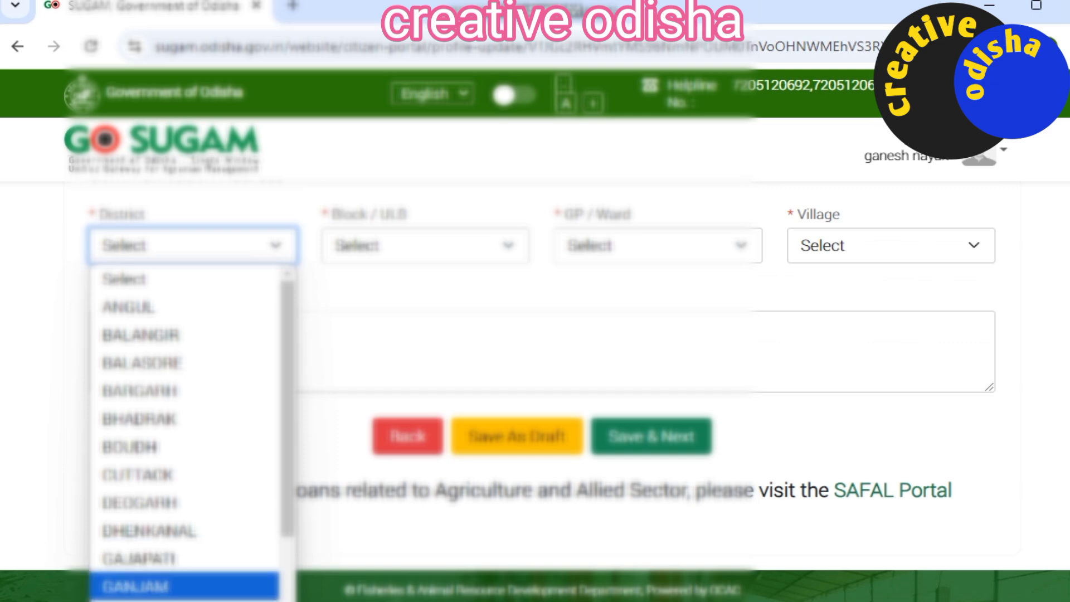
pyautogui.click(184, 586)
pyautogui.click(425, 245)
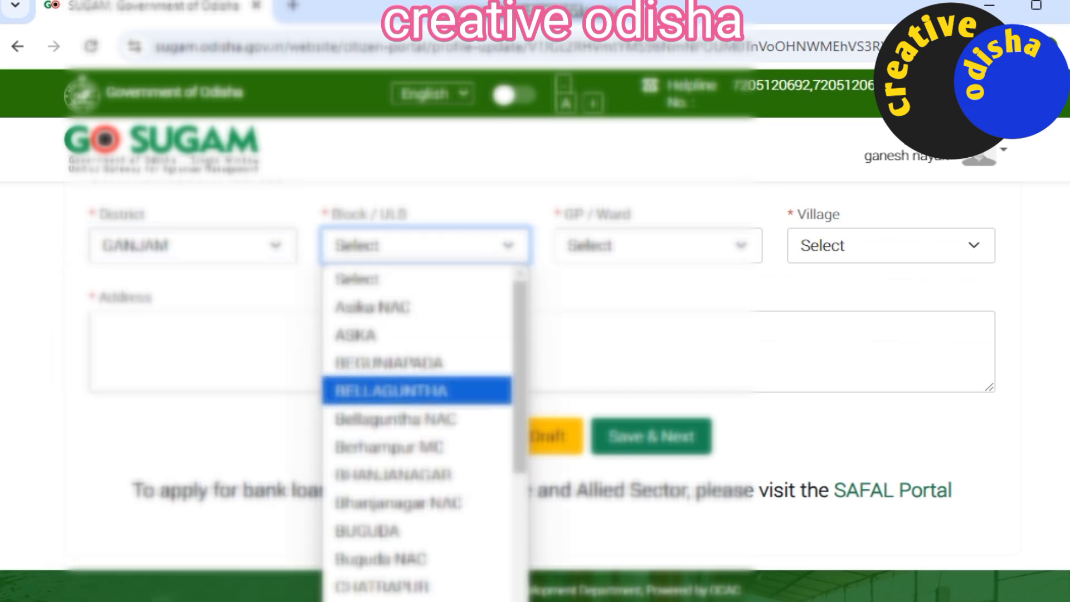
pyautogui.click(390, 387)
pyautogui.click(657, 245)
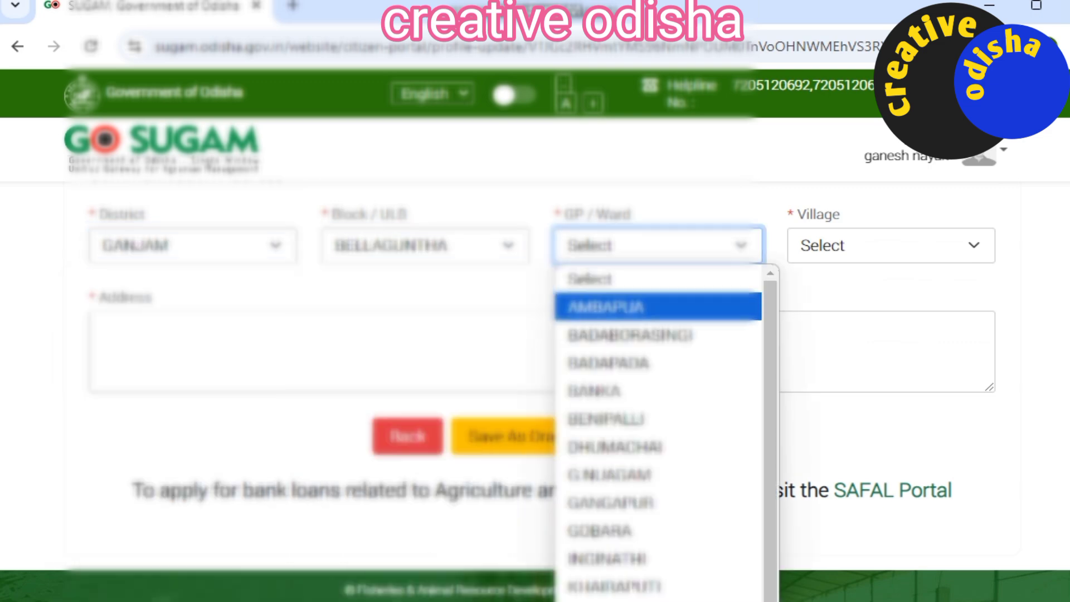
pyautogui.click(626, 332)
pyautogui.click(890, 245)
pyautogui.click(853, 306)
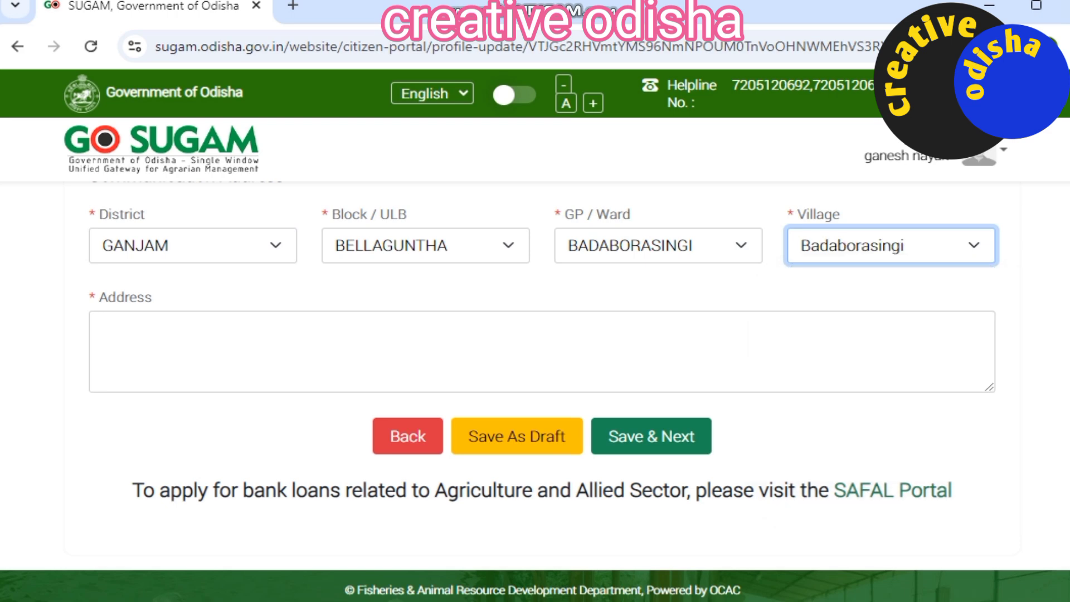
# Step: Enter the applicant's street address and save the profile with Save & Next
pyautogui.click(102, 329)
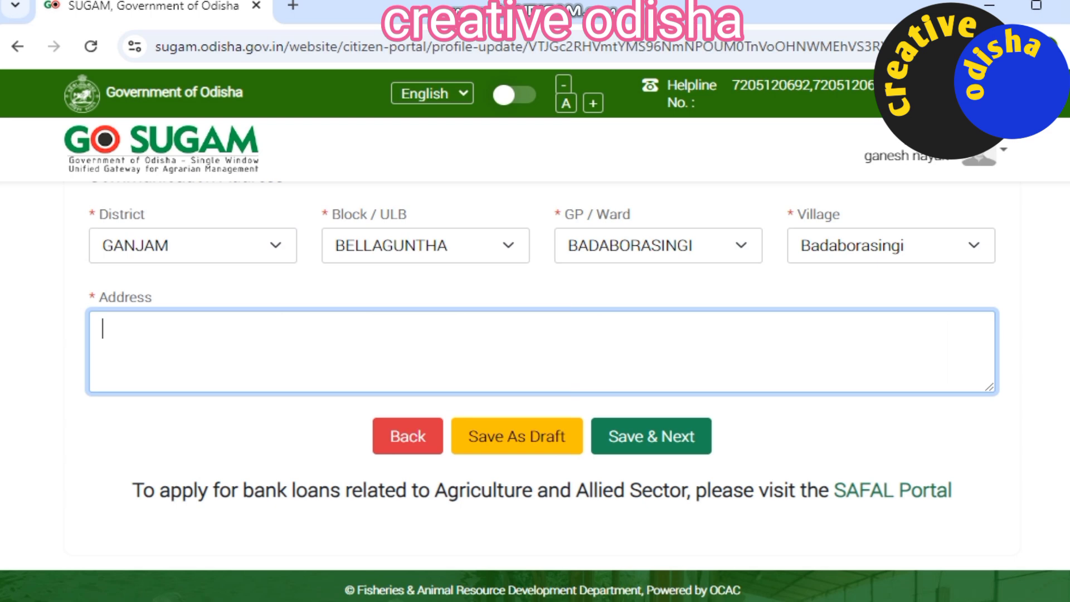
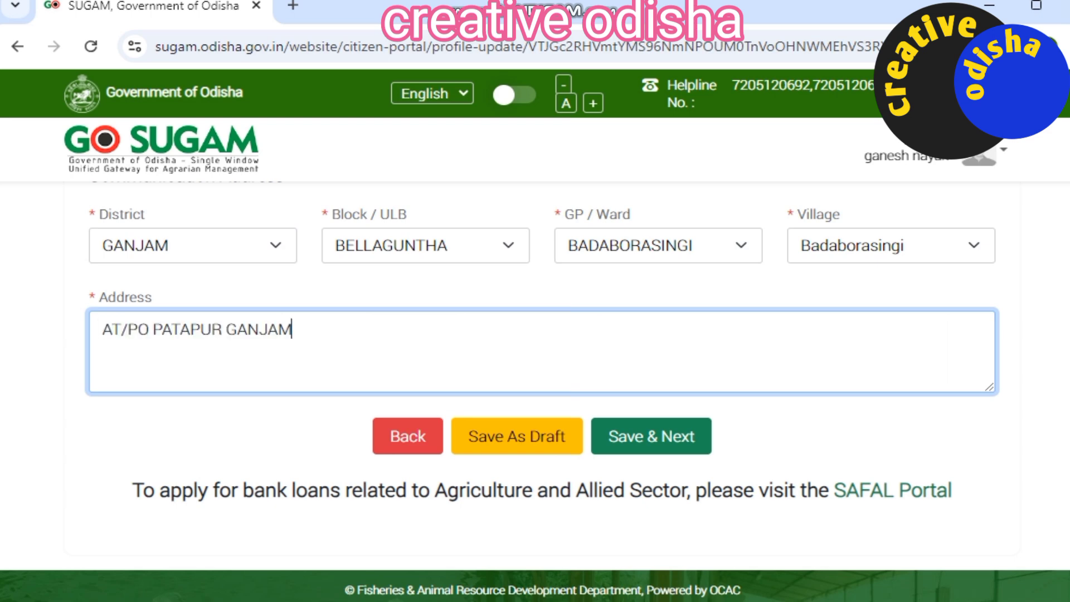
pyautogui.click(651, 436)
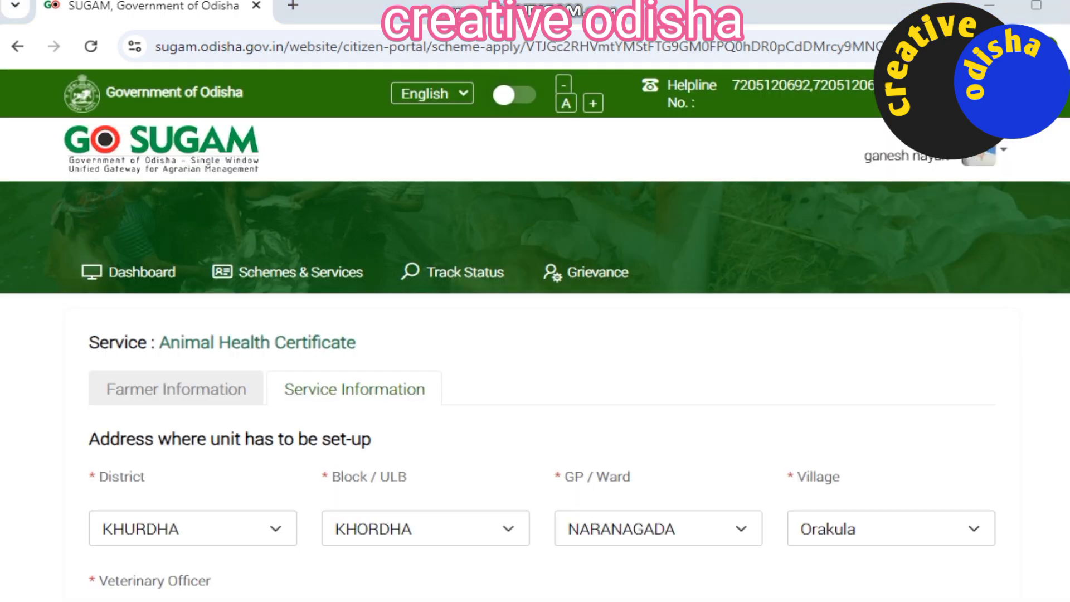
# Step: Keep the animal row as Bovine (Cattle), Calf (Less than 10 Month)
pyautogui.scroll(-3, 534, 390)
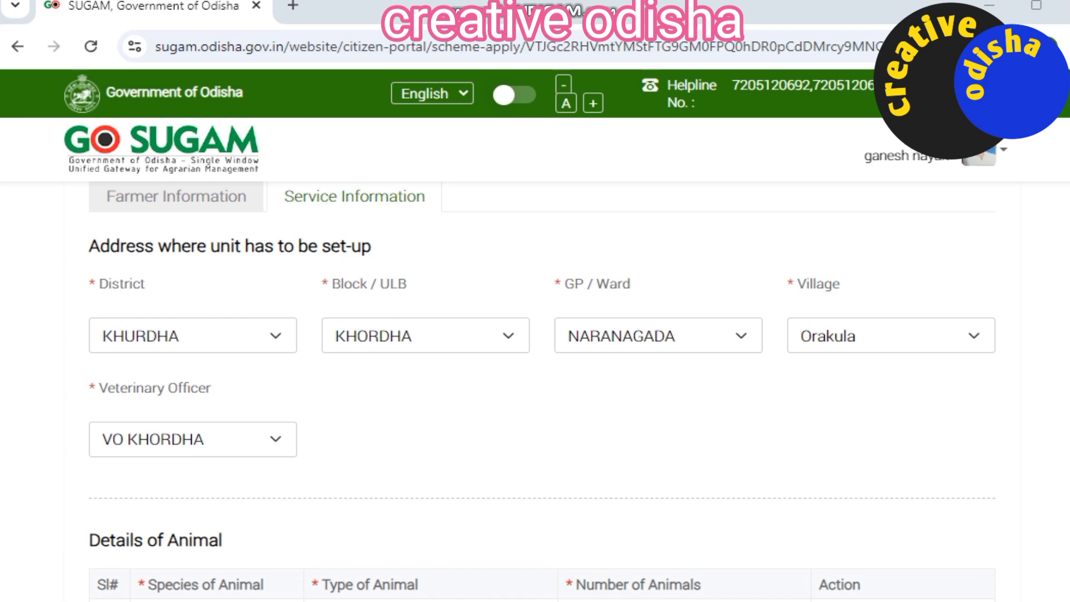
pyautogui.scroll(-3, 535, 390)
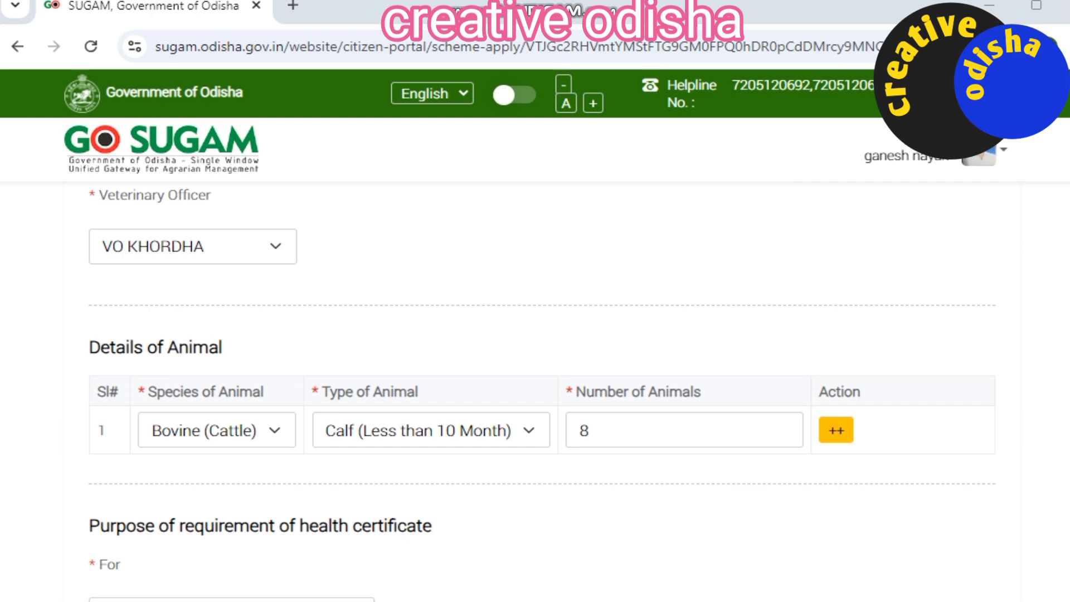
pyautogui.click(217, 430)
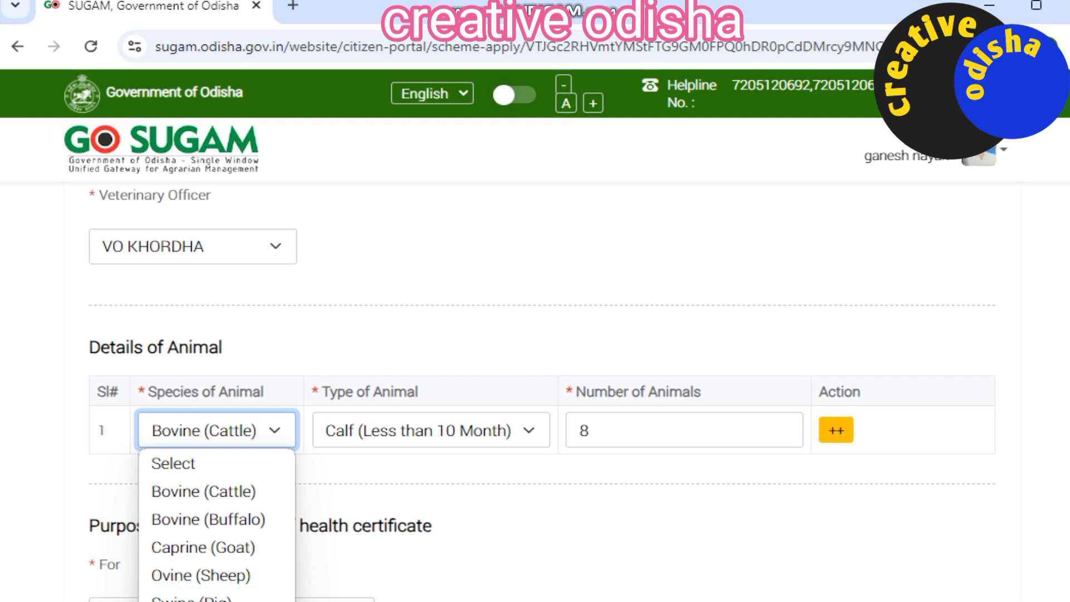
pyautogui.press('Escape')
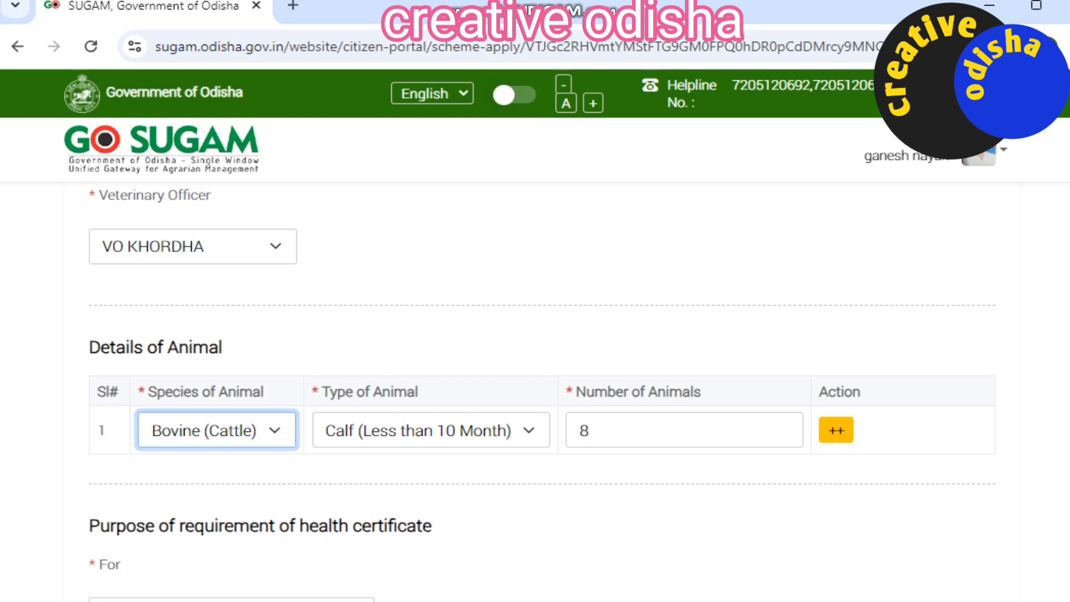
pyautogui.click(431, 431)
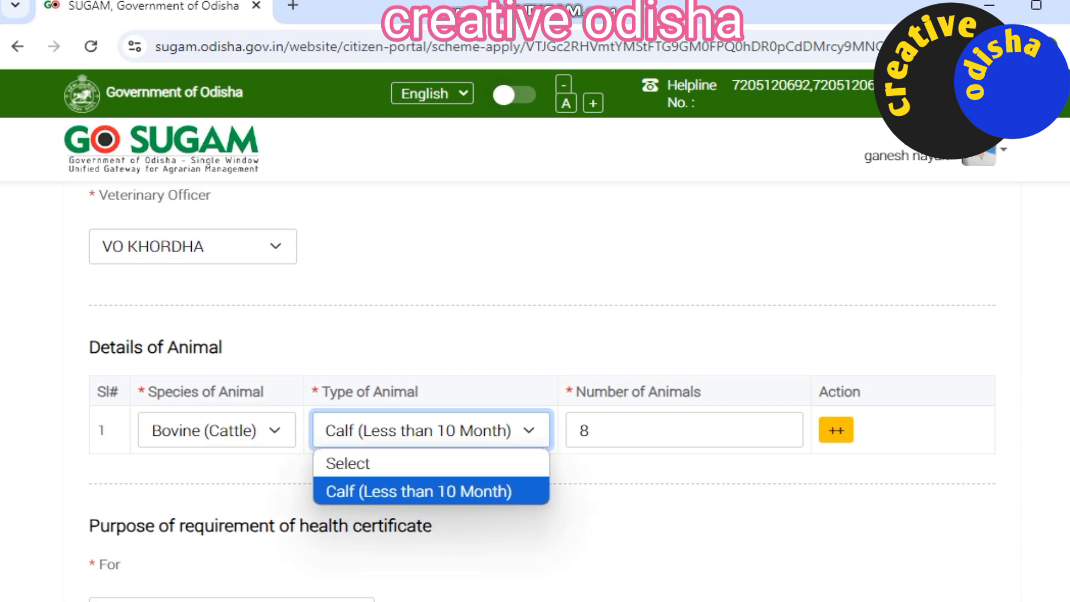
pyautogui.click(431, 430)
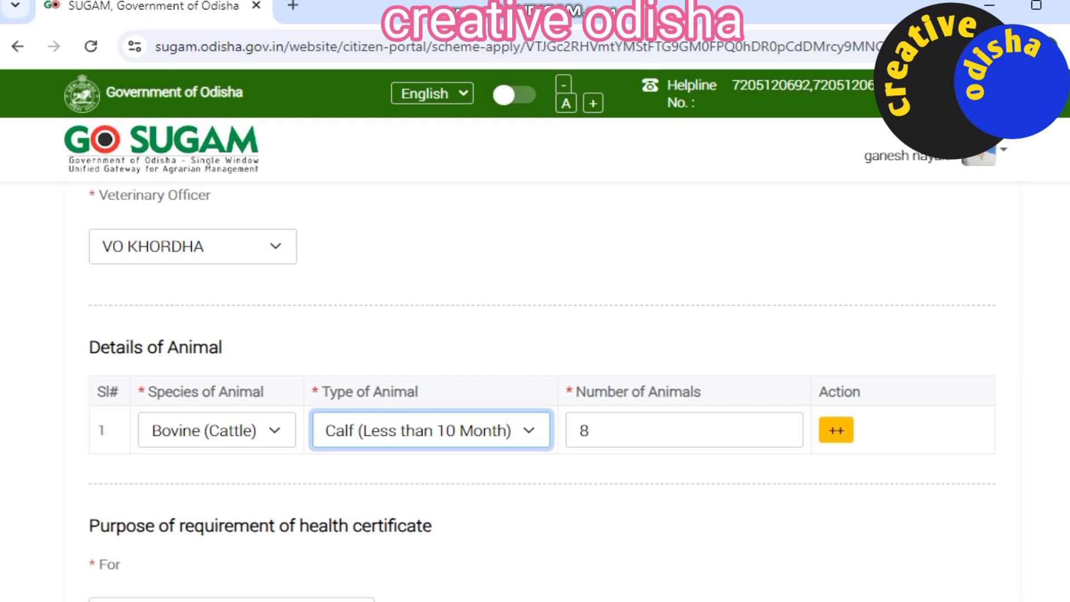
# Step: Add a second animal row, then remove it again
pyautogui.click(836, 430)
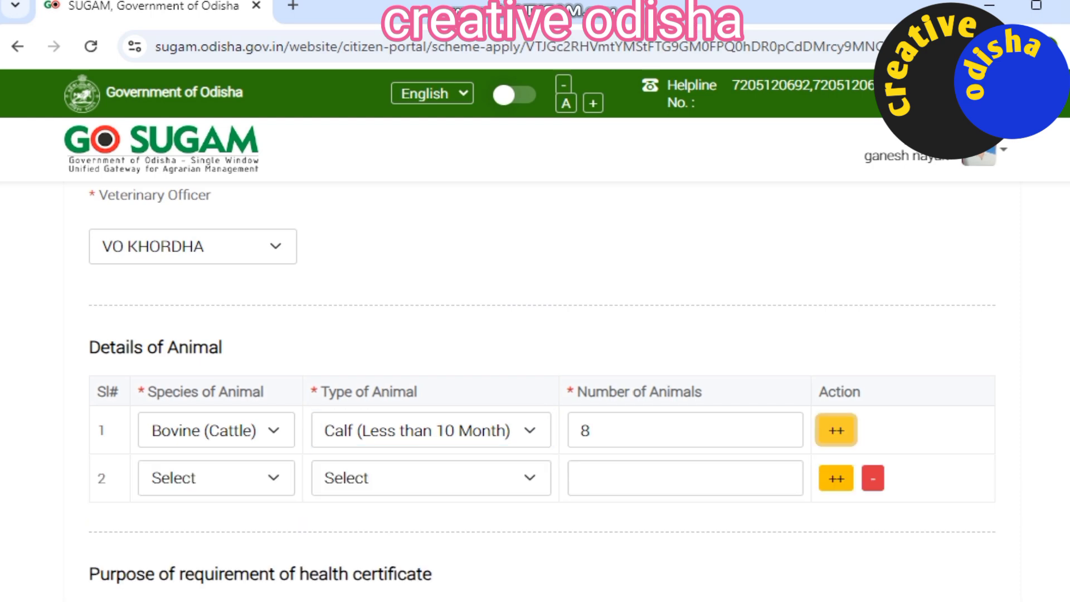
pyautogui.click(216, 477)
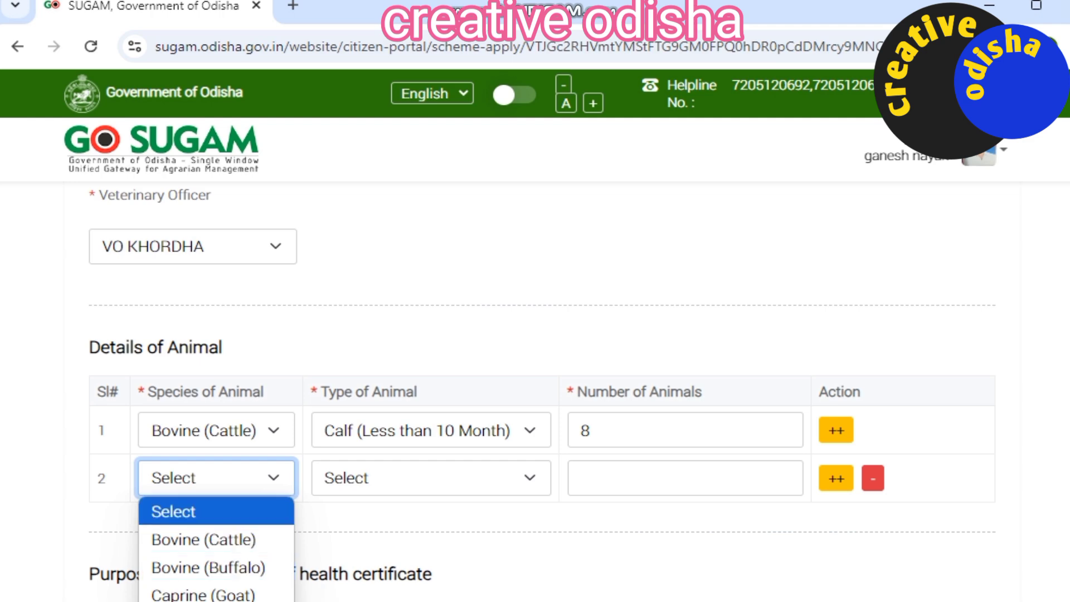
pyautogui.click(873, 478)
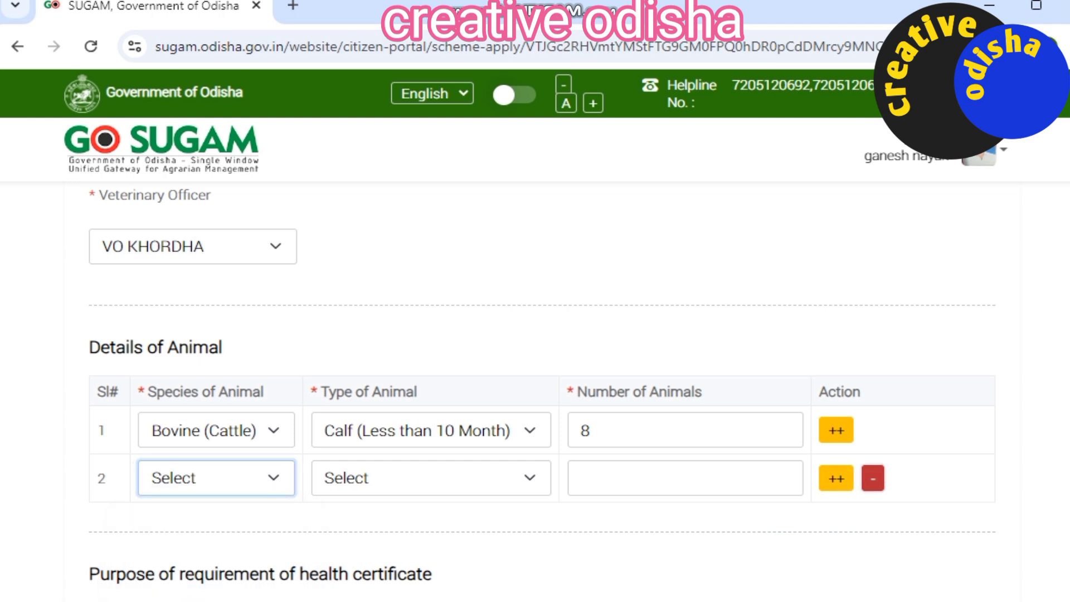
# Step: Choose Sale as the certificate's purpose and save to reach Preview Details
pyautogui.scroll(-3, 873, 478)
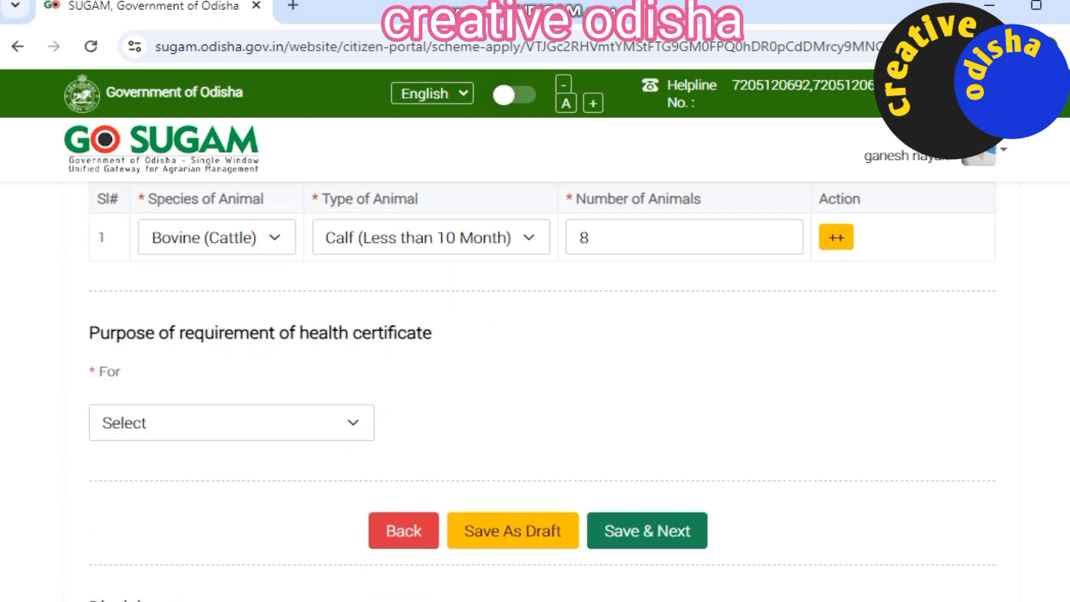
pyautogui.scroll(10, 535, 390)
pyautogui.scroll(-13, 535, 390)
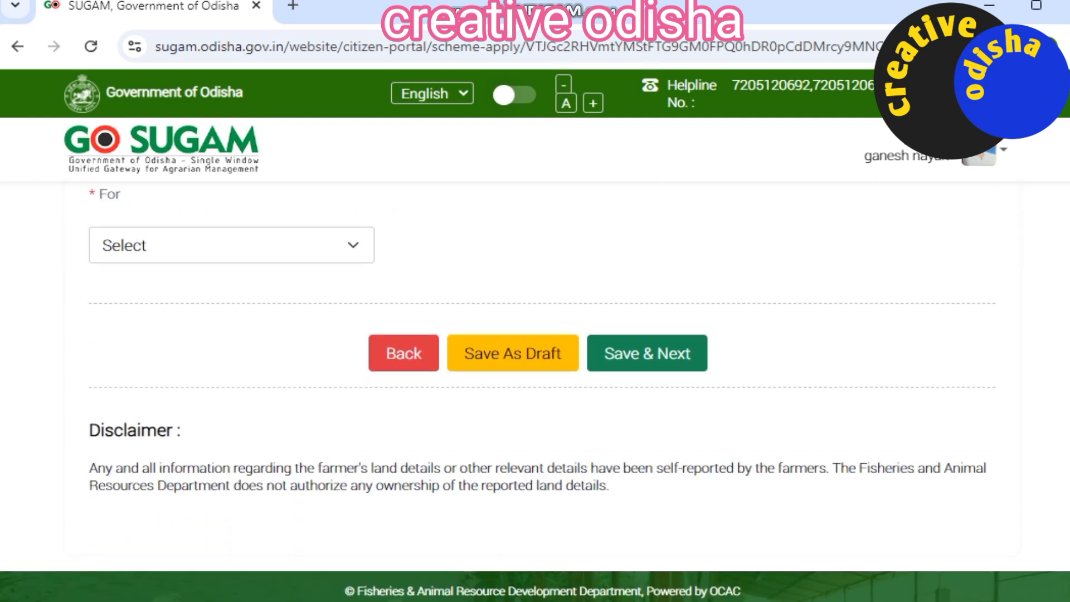
pyautogui.scroll(2, 535, 334)
pyautogui.click(232, 340)
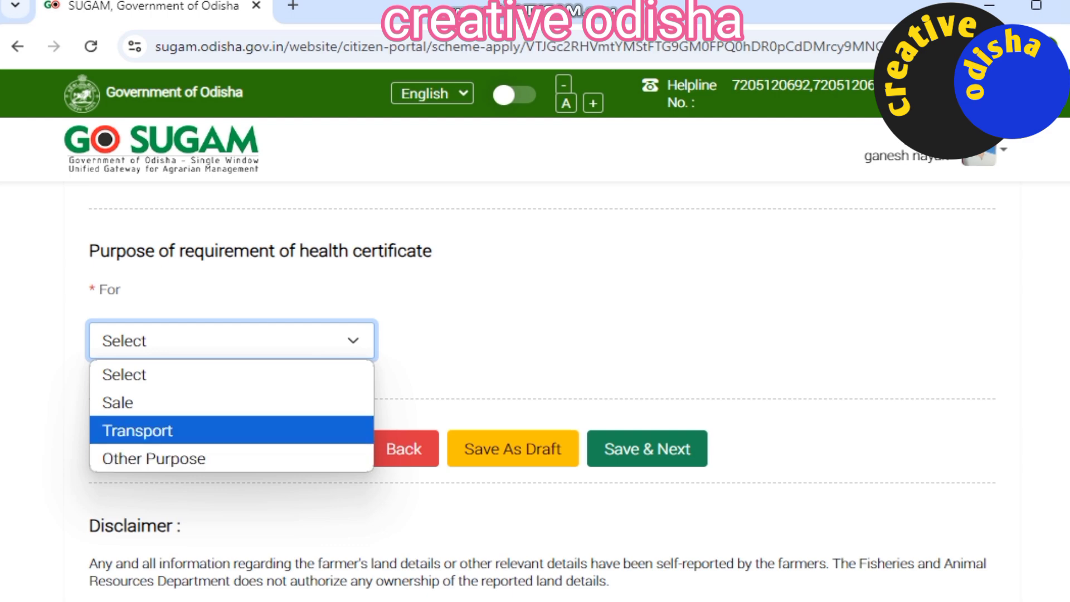
pyautogui.click(231, 402)
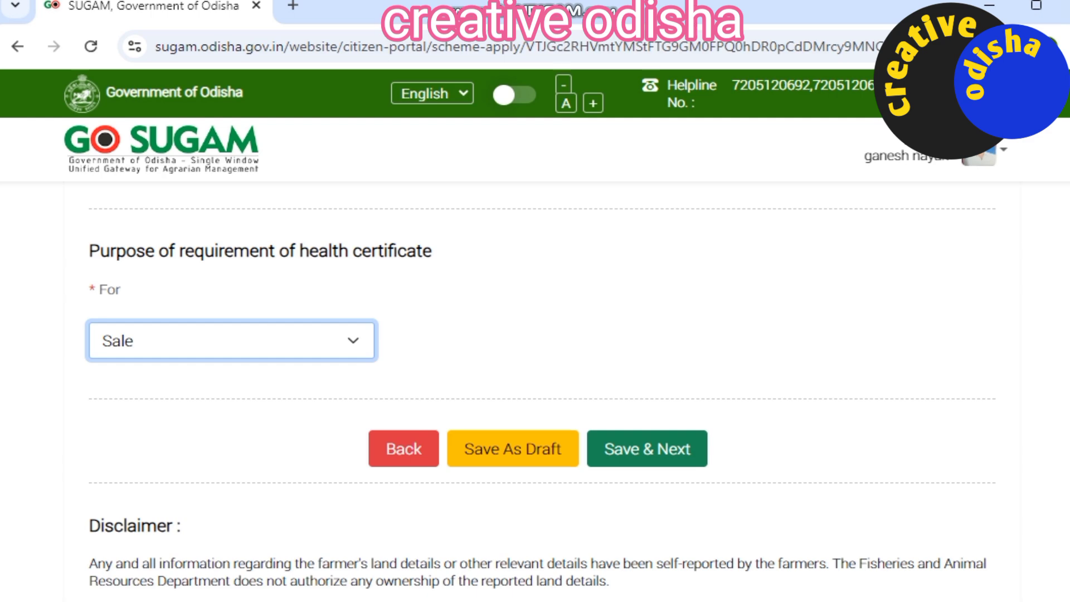
pyautogui.click(647, 448)
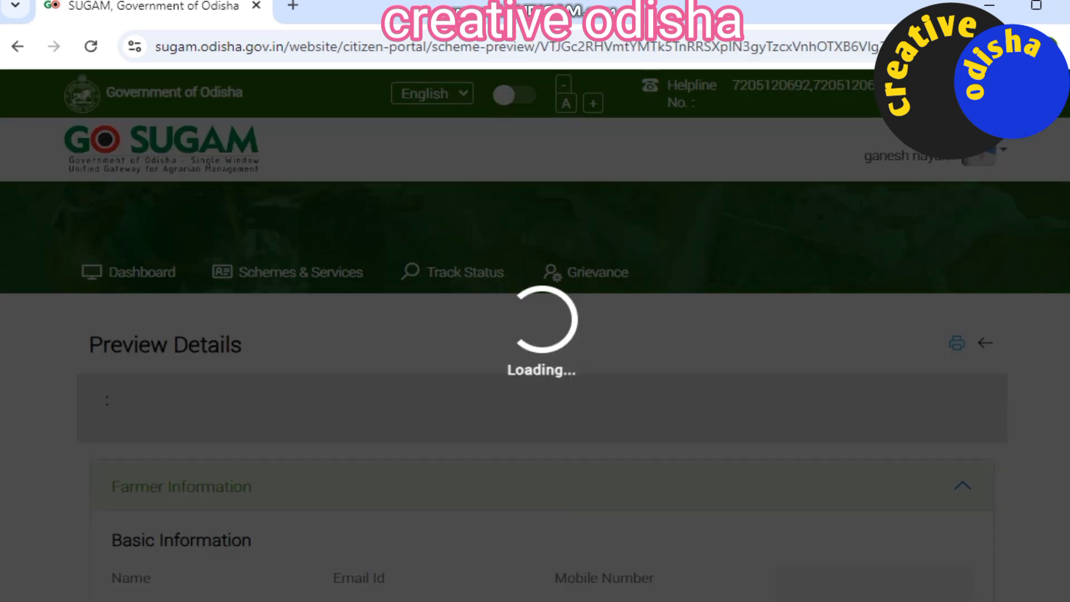
# Step: Expand Service Information in the preview and tick the declaration checkbox
pyautogui.scroll(-3, 535, 390)
pyautogui.scroll(-4, 535, 390)
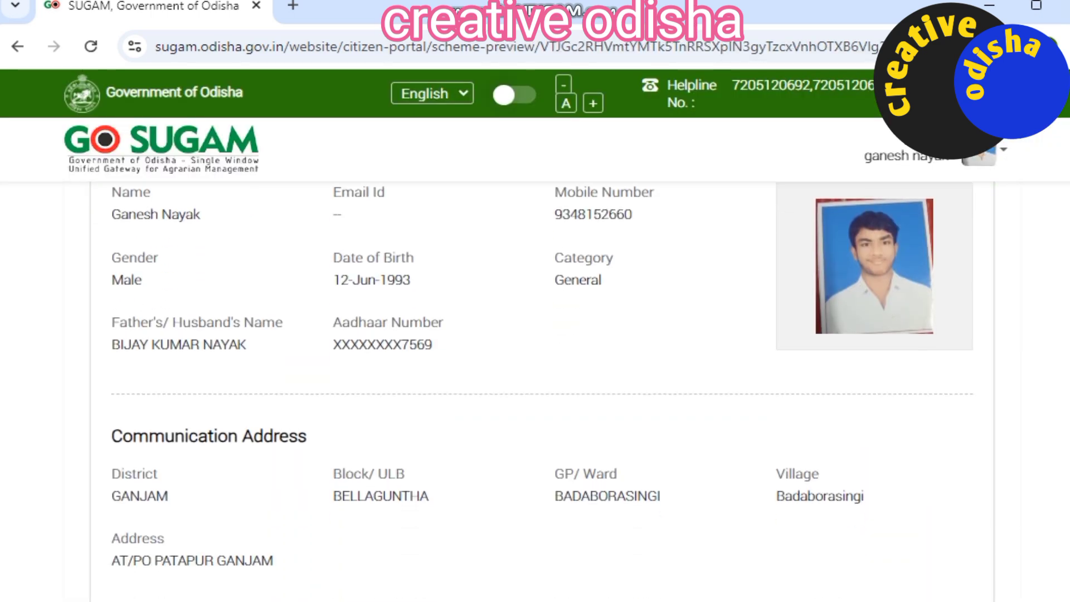
pyautogui.scroll(8, 535, 390)
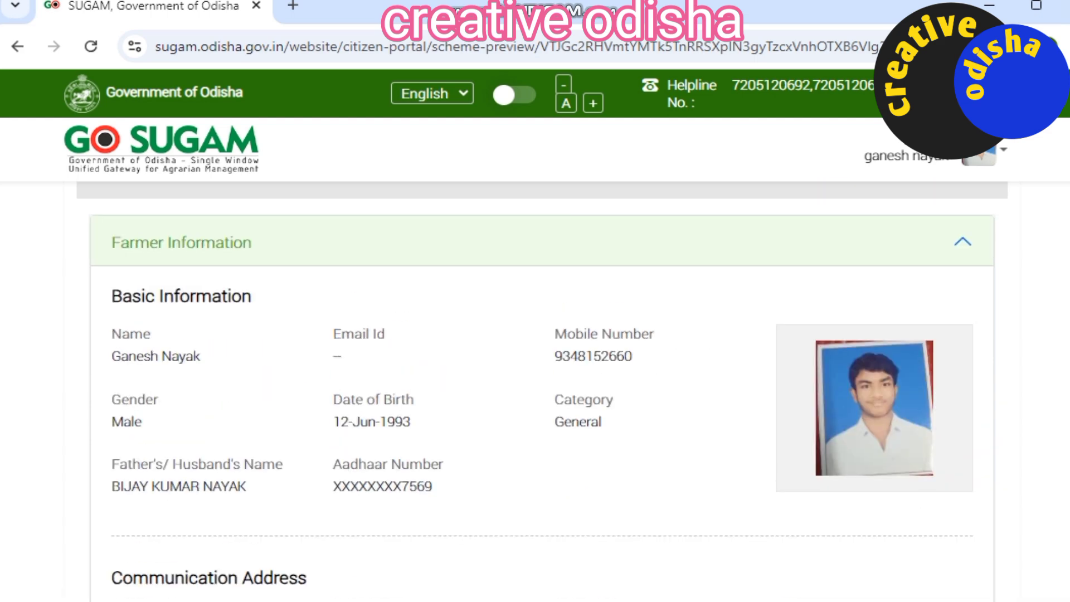
pyautogui.scroll(-8, 535, 390)
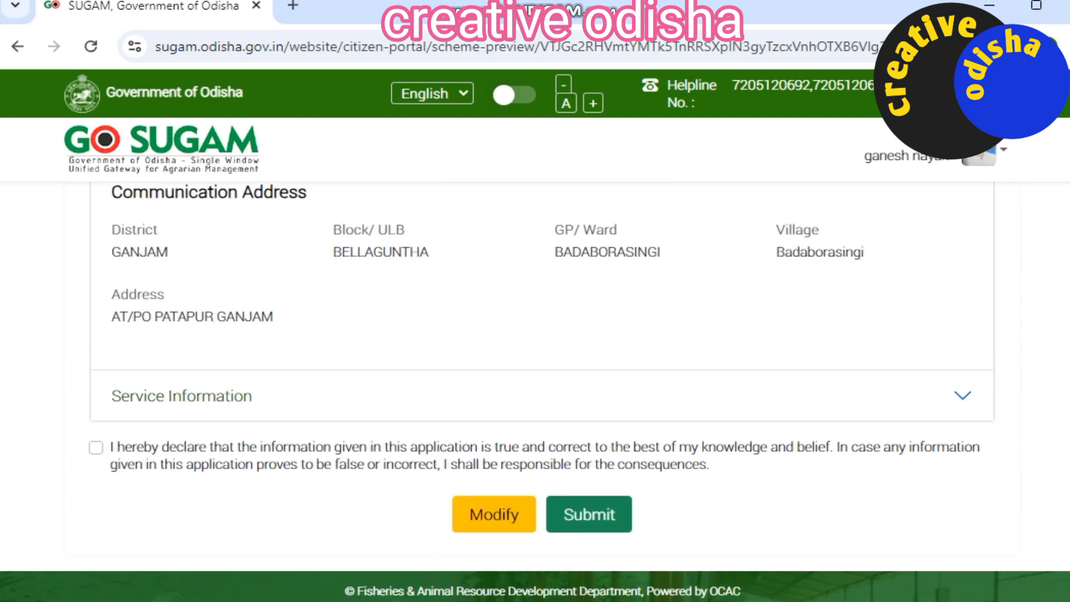
pyautogui.click(962, 396)
pyautogui.scroll(3, 535, 390)
pyautogui.scroll(-4, 535, 390)
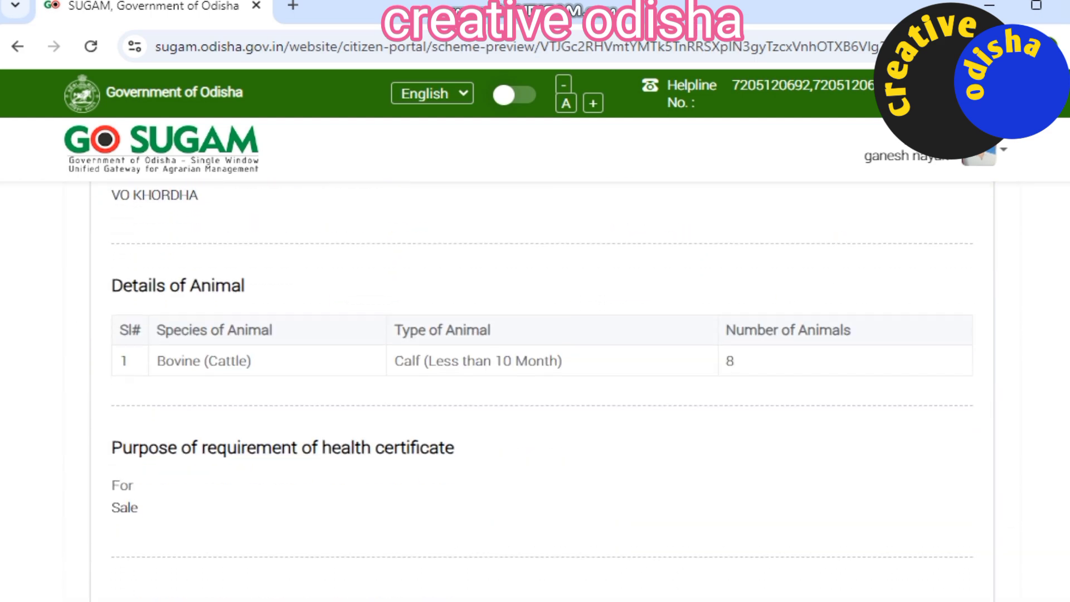
pyautogui.click(95, 446)
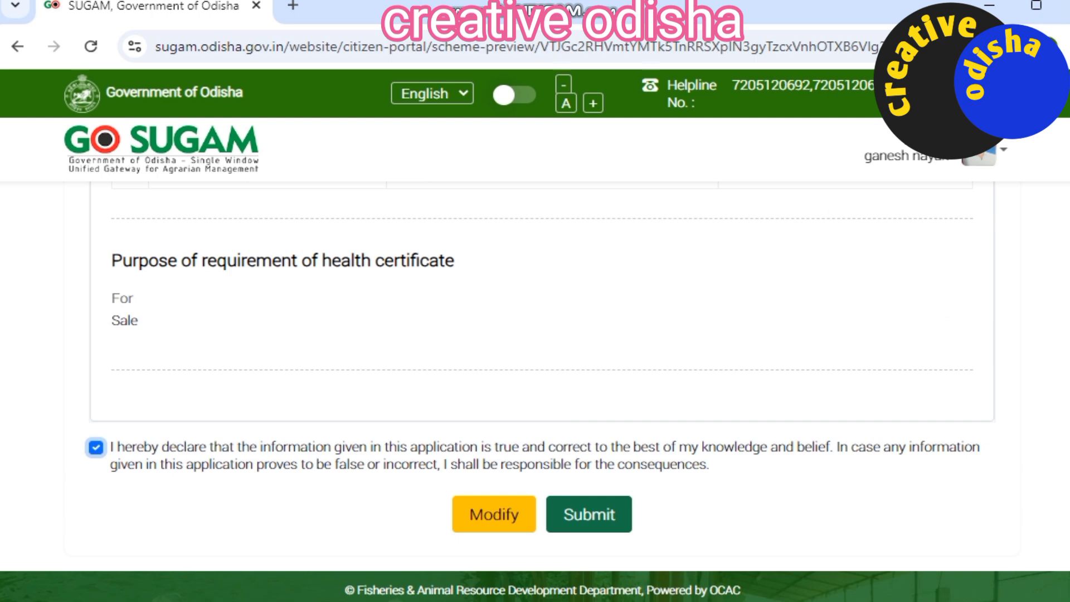
pyautogui.scroll(10, 535, 390)
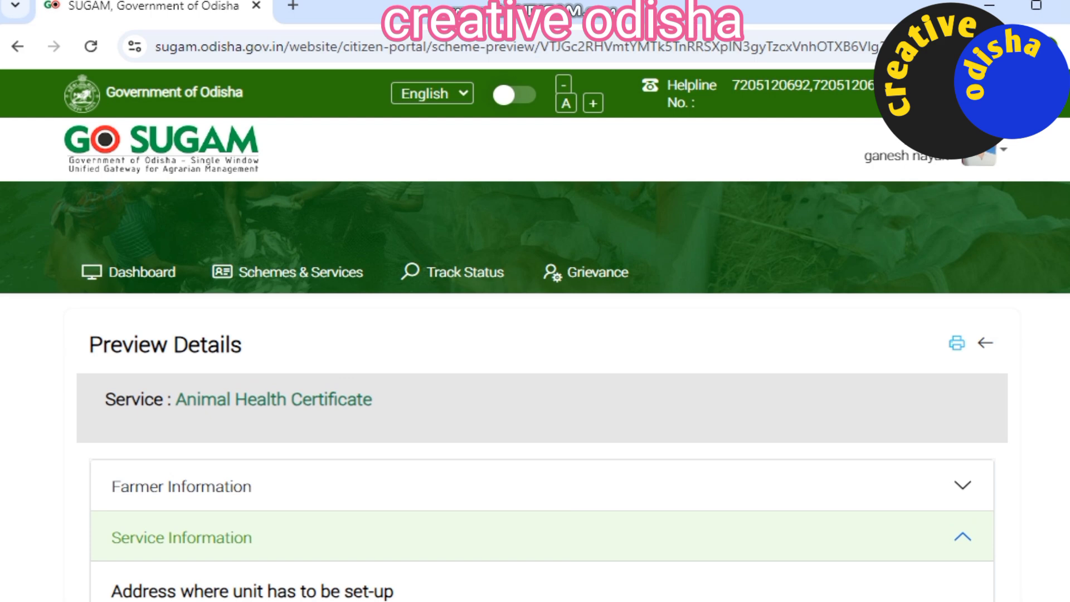
# Step: Open the Dashboard to find the Animal Health Certificate marked 'Application is in draft'
pyautogui.click(127, 272)
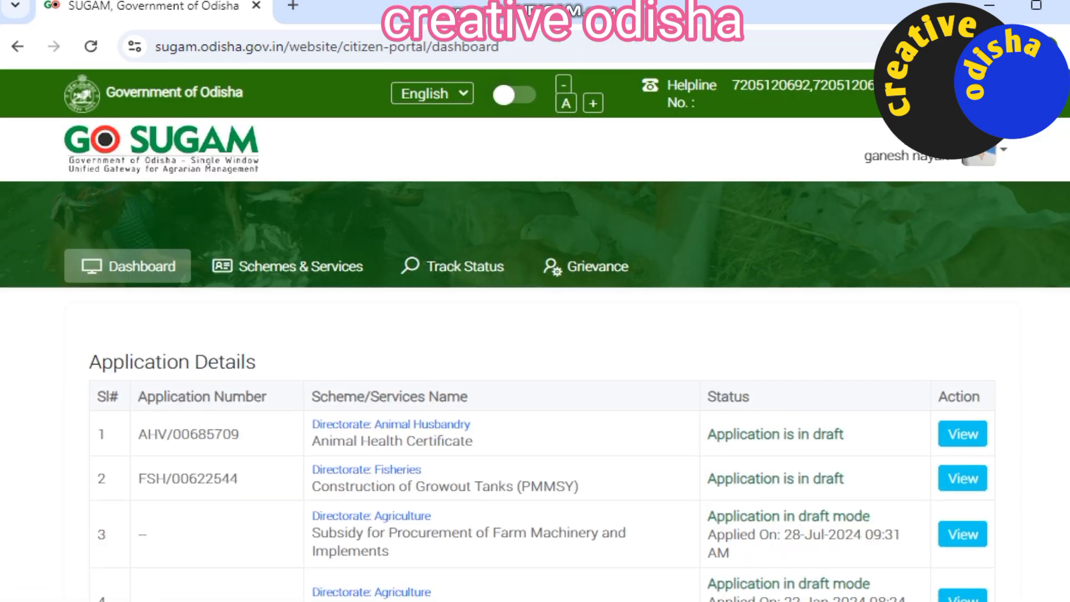
pyautogui.scroll(-2, 535, 390)
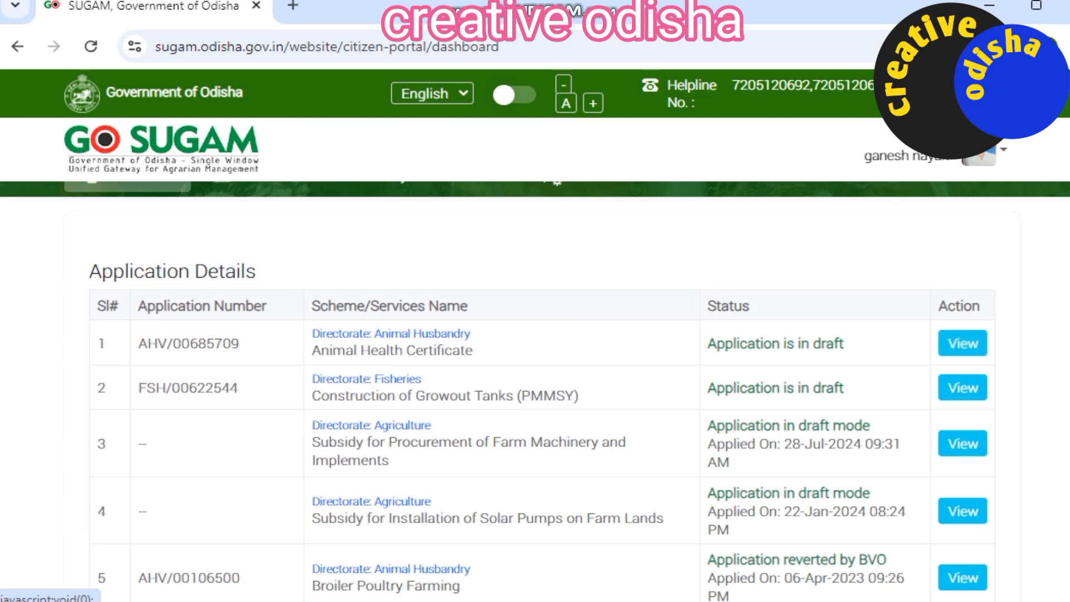
pyautogui.scroll(-3, 535, 390)
pyautogui.scroll(3, 535, 390)
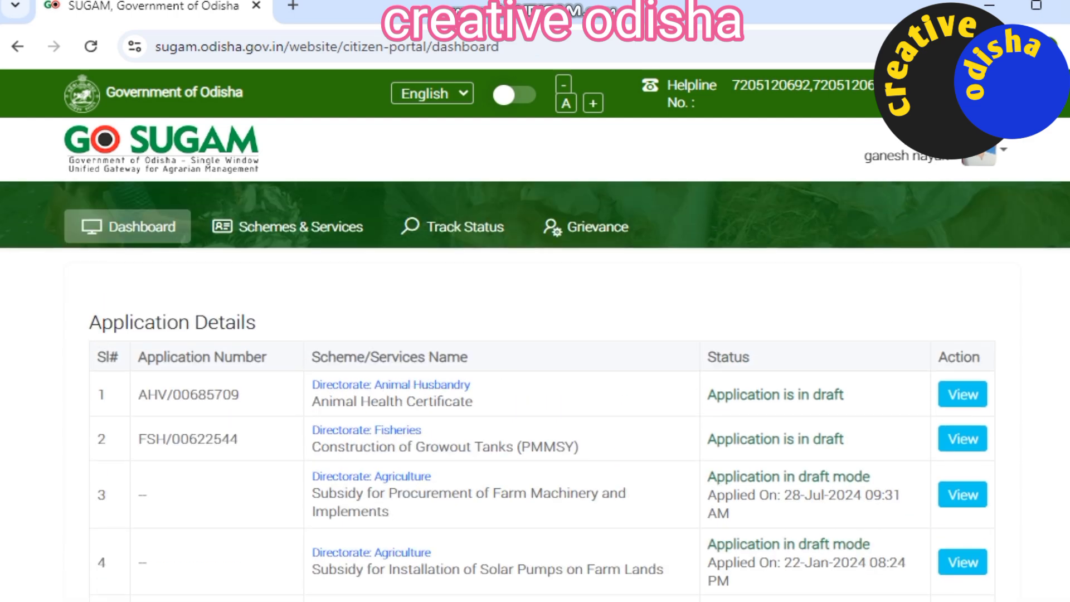
pyautogui.scroll(-3, 535, 390)
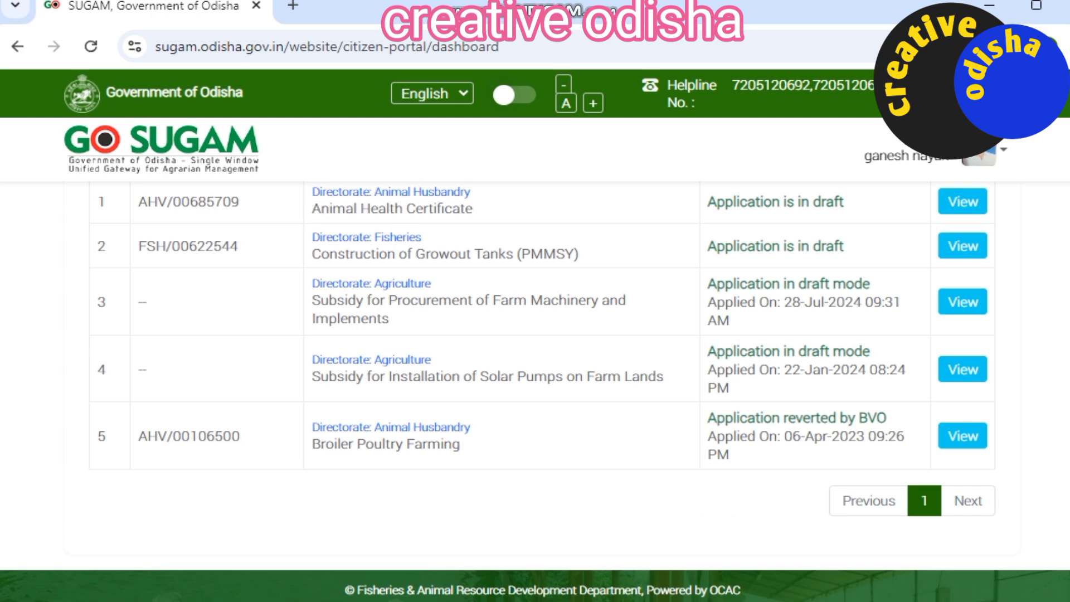
pyautogui.moveTo(979, 155)
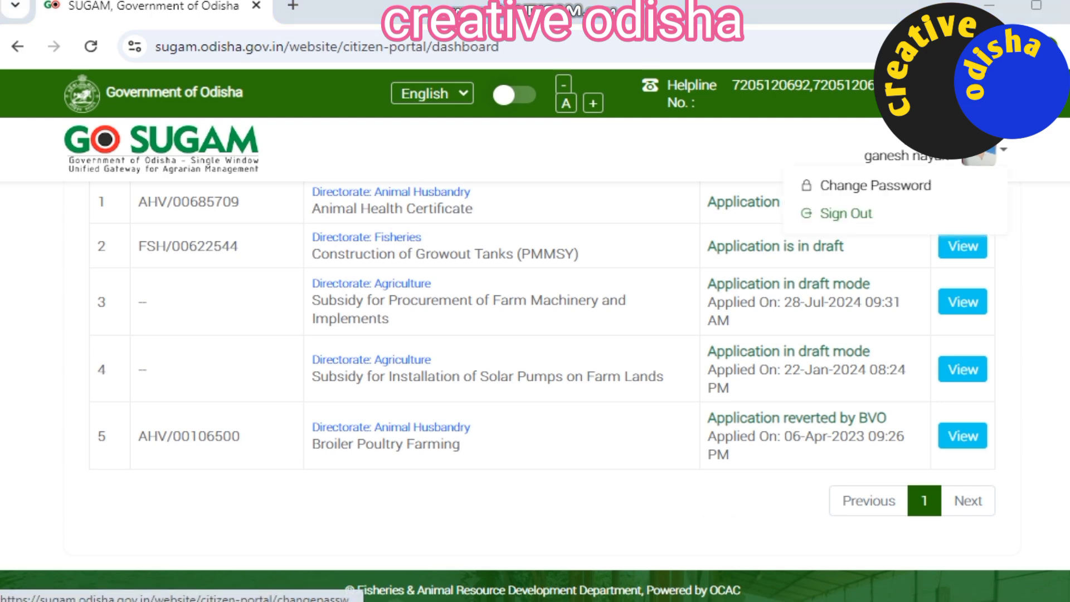